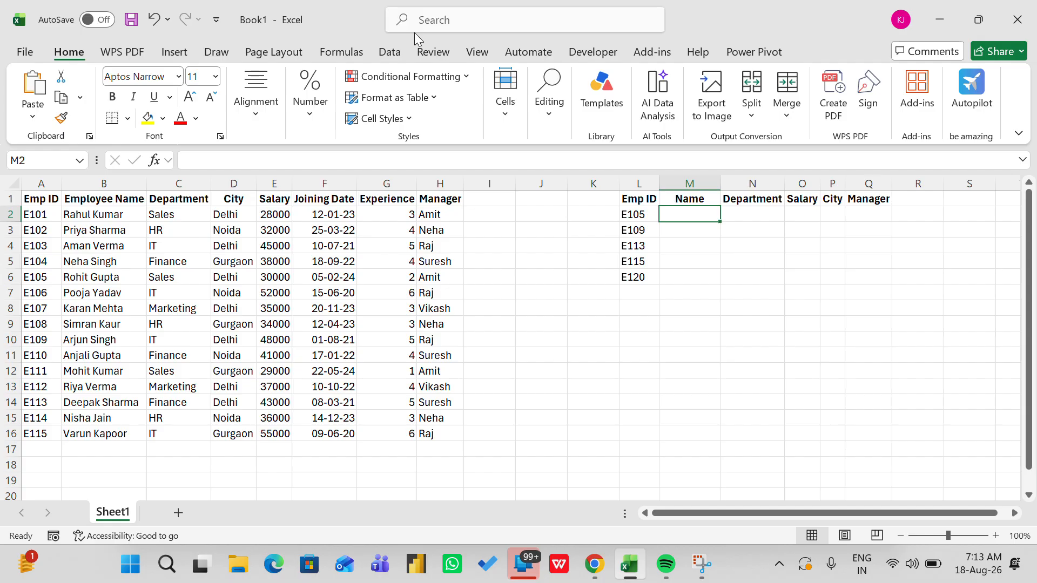
{"action": "type", "text": "="}
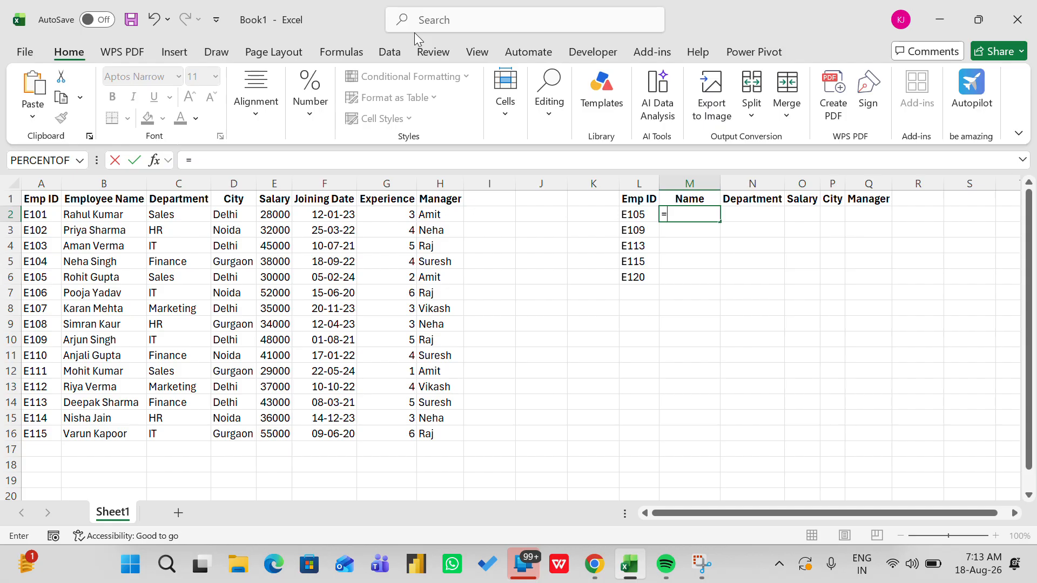
{"action": "type", "text": "xlook"}
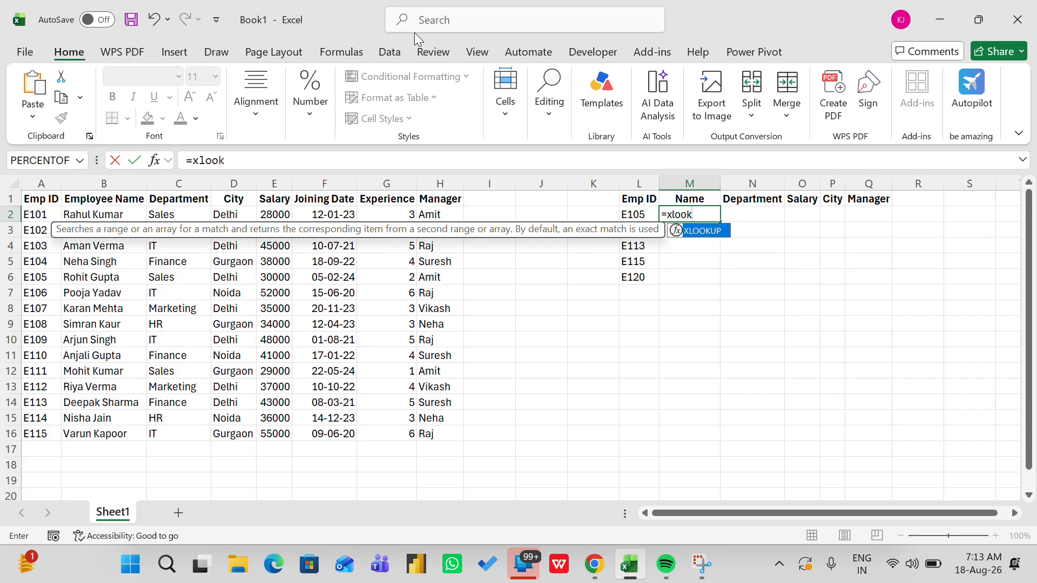
{"action": "key", "text": "Tab"}
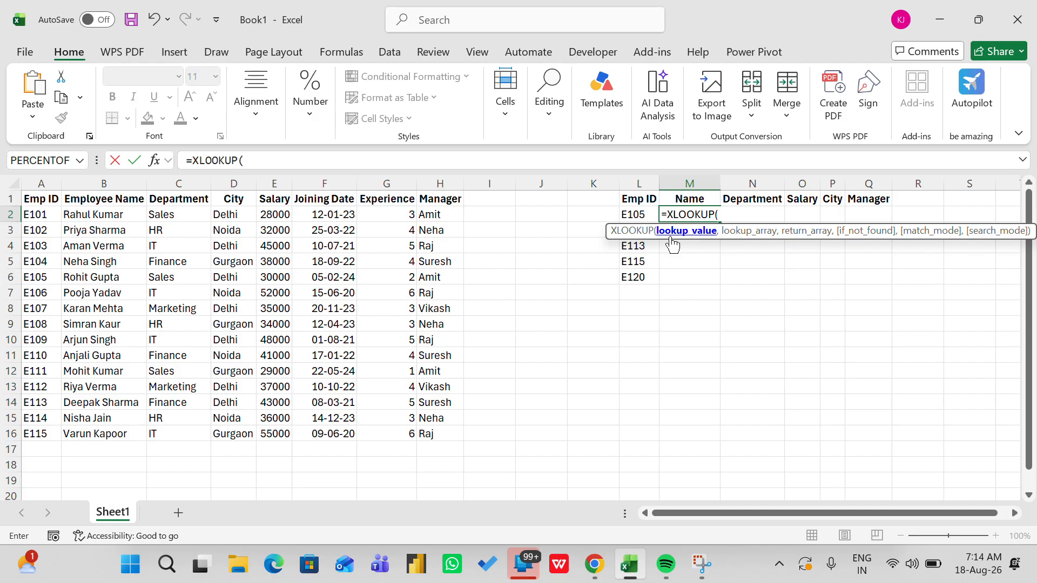
{"action": "key", "text": "BackSpace"}
{"action": "key", "text": "BackSpace"}
{"action": "key", "text": "BackSpace"}
{"action": "key", "text": "BackSpace"}
{"action": "key", "text": "BackSpace"}
{"action": "key", "text": "BackSpace"}
{"action": "key", "text": "BackSpace"}
{"action": "key", "text": "BackSpace"}
{"action": "key", "text": "BackSpace"}
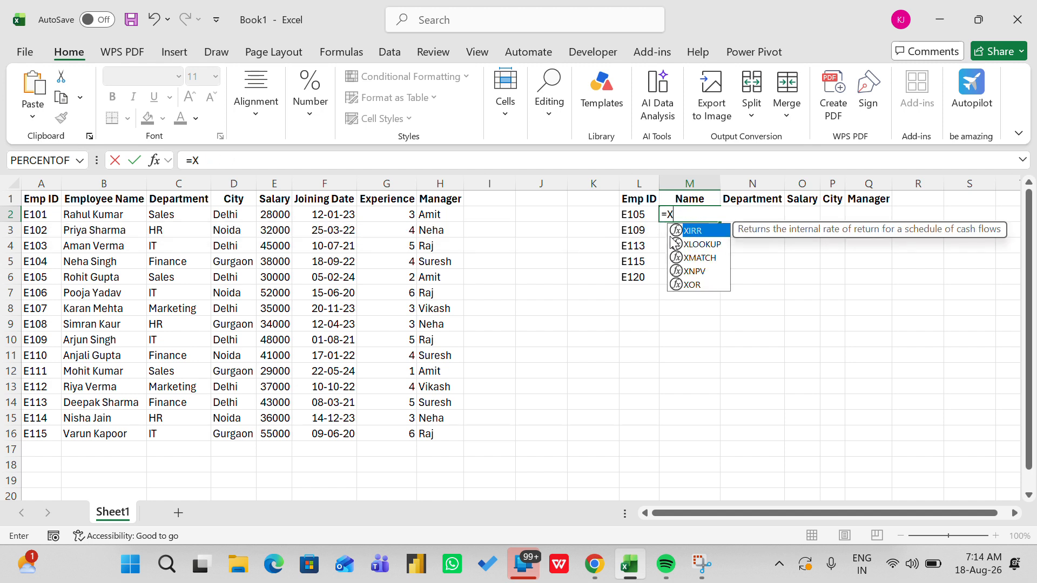
{"action": "key", "text": "Escape"}
{"action": "left_click", "coordinate": [670, 236]}
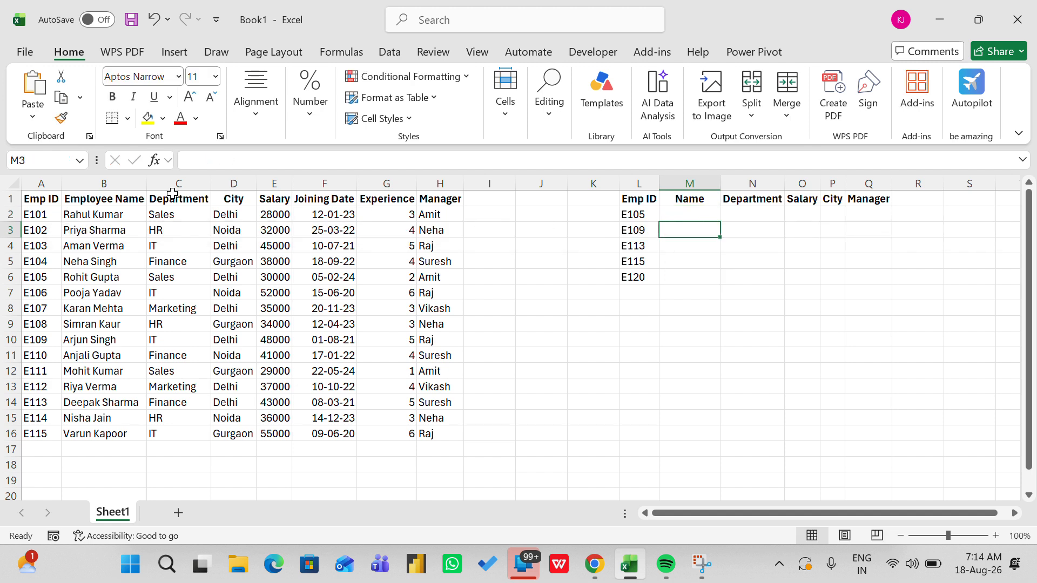
{"action": "left_click_drag", "start_coordinate": [55, 205], "coordinate": [421, 278]}
{"action": "scroll", "coordinate": [422, 277], "scroll_direction": "up", "scroll_amount": 4}
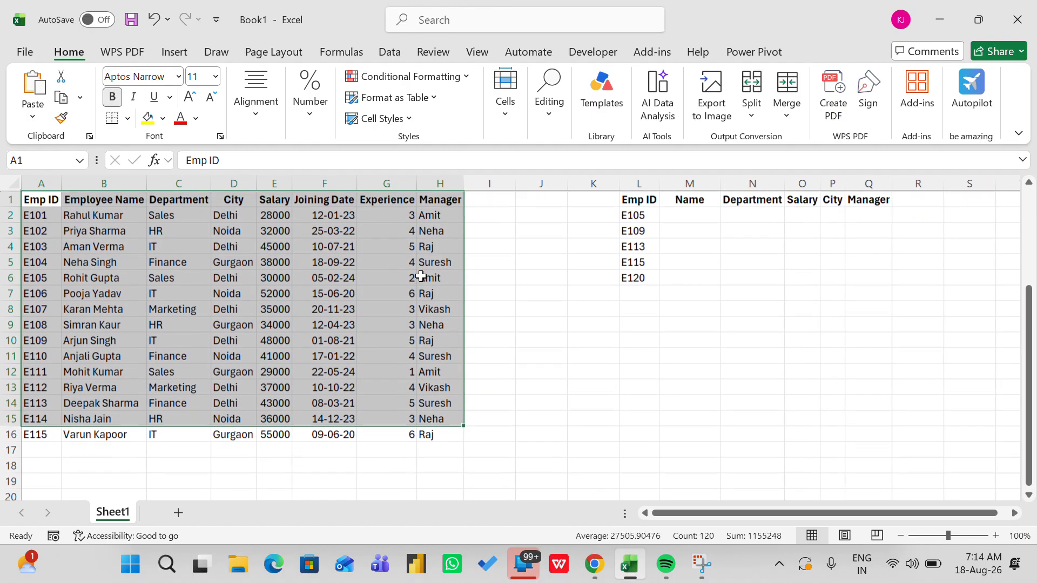
{"action": "left_click", "coordinate": [736, 240]}
{"action": "left_click_drag", "start_coordinate": [632, 203], "coordinate": [864, 275]}
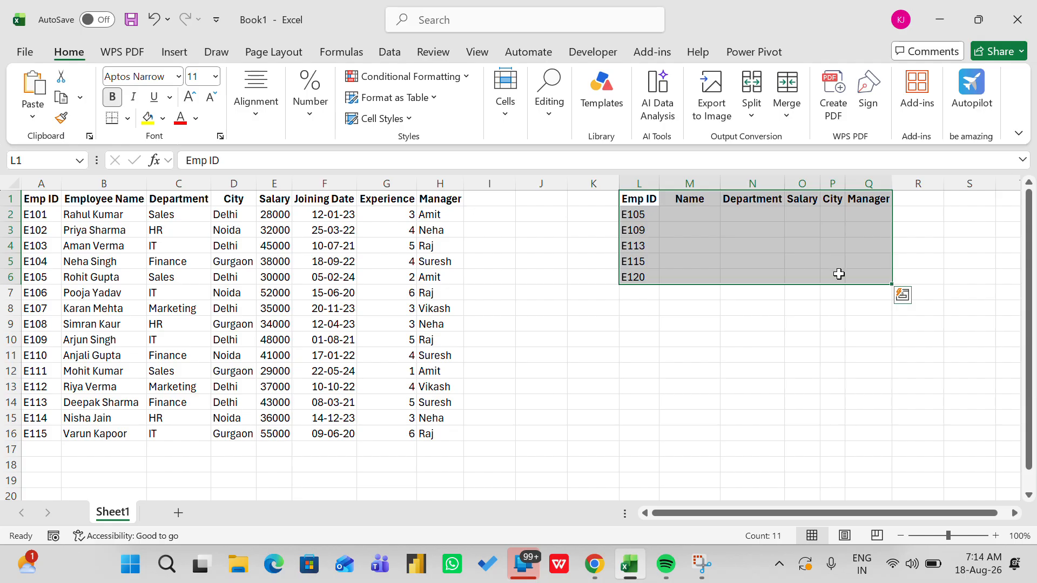
{"action": "left_click", "coordinate": [685, 220]}
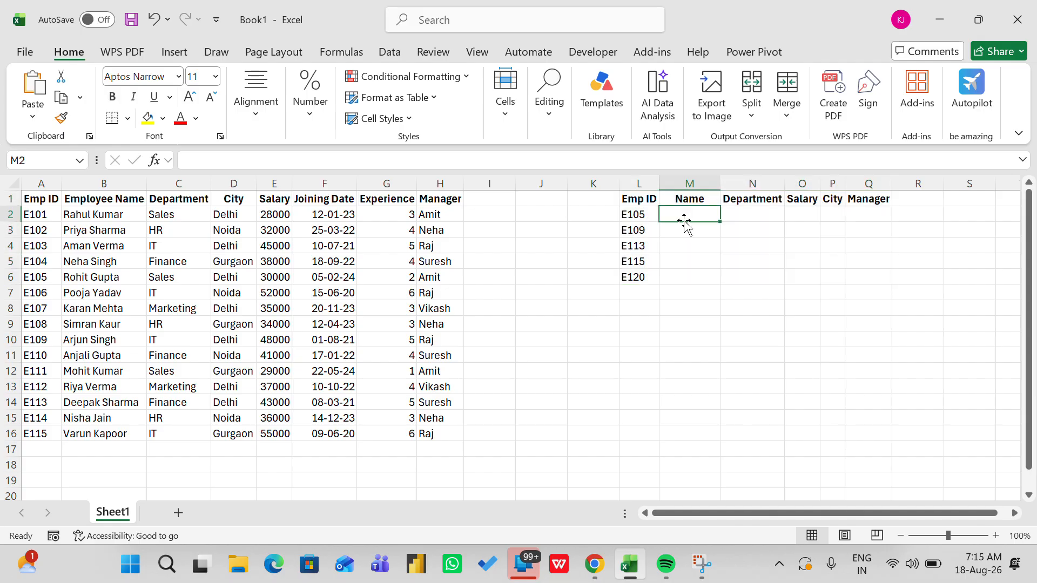
{"action": "left_click", "coordinate": [642, 217]}
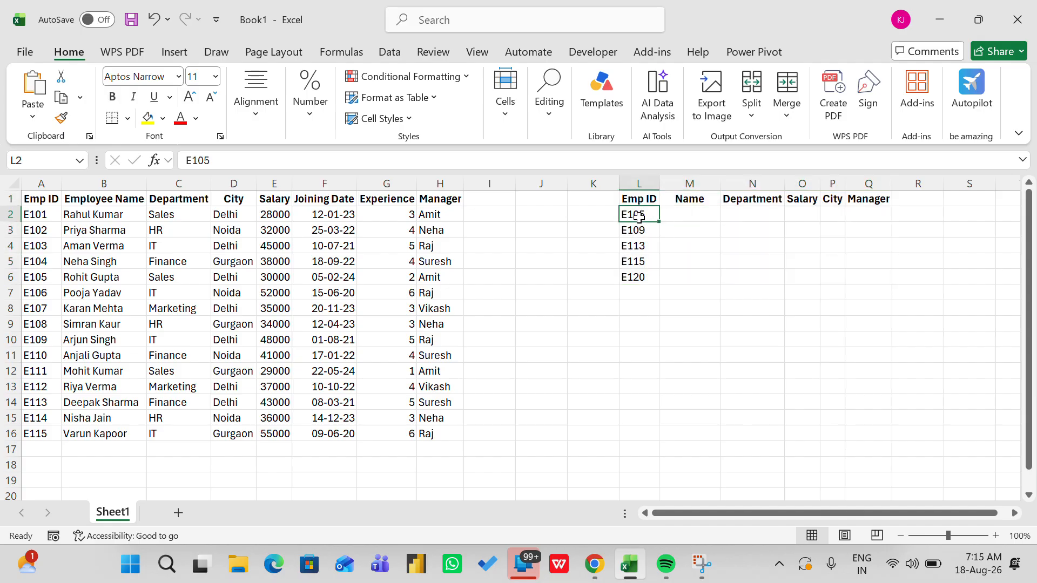
Enter an XLOOKUP formula in Name cell M2 that finds L2 in A1:A16 and returns the match from B1:B16
{"action": "left_click", "coordinate": [672, 217]}
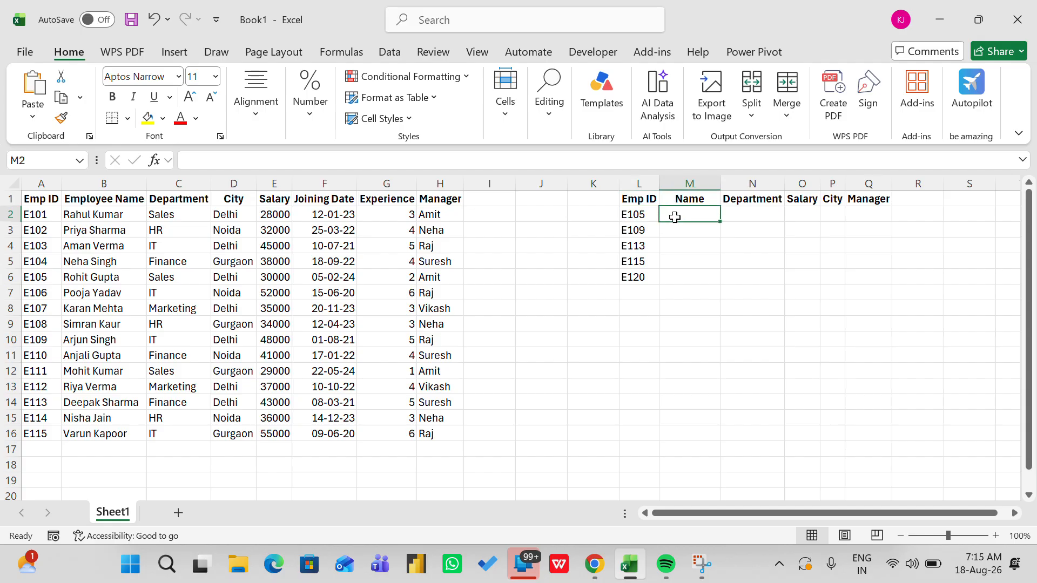
{"action": "type", "text": "="}
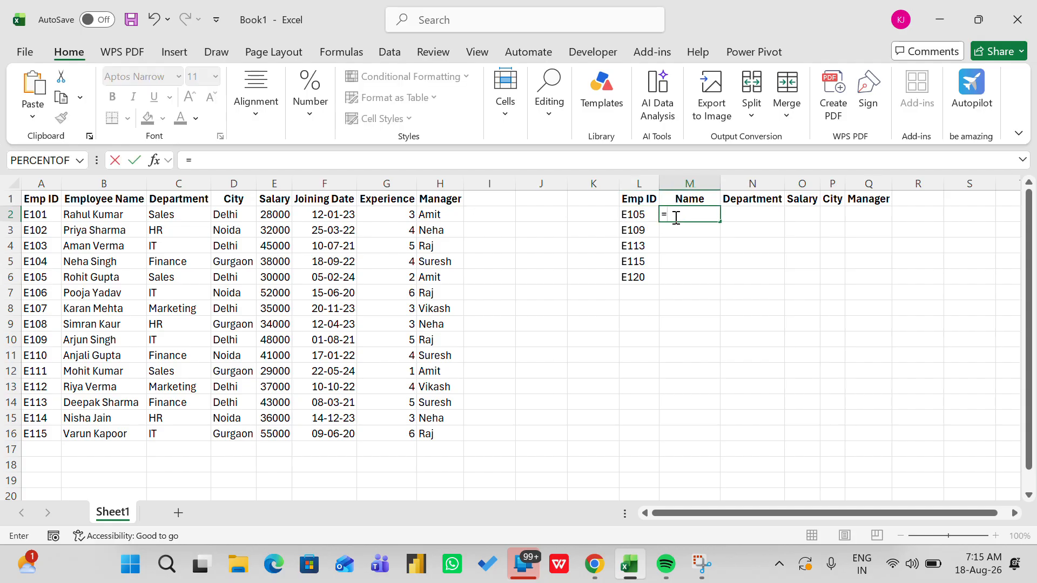
{"action": "type", "text": "xlookup"}
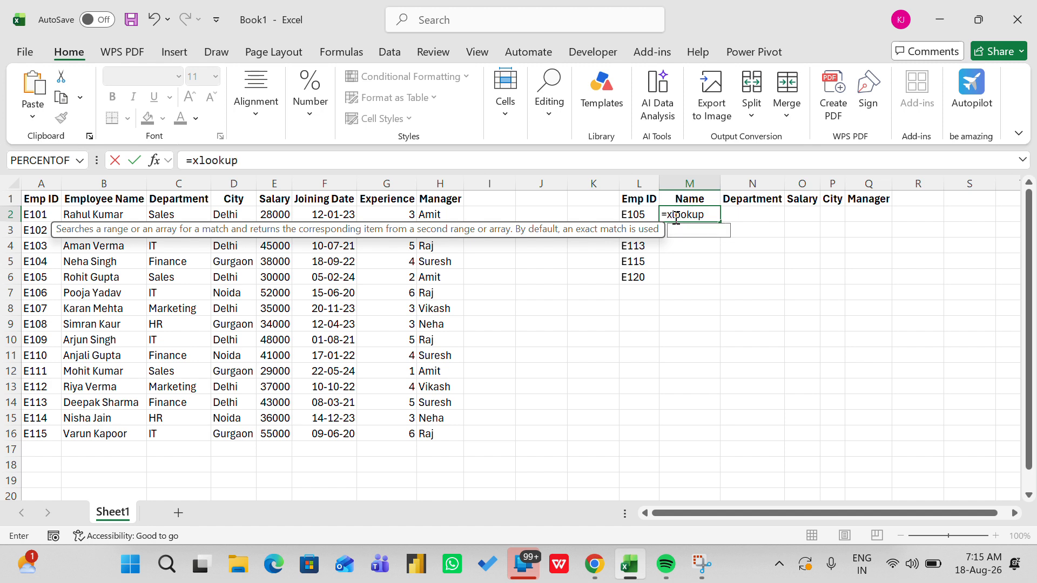
{"action": "type", "text": "("}
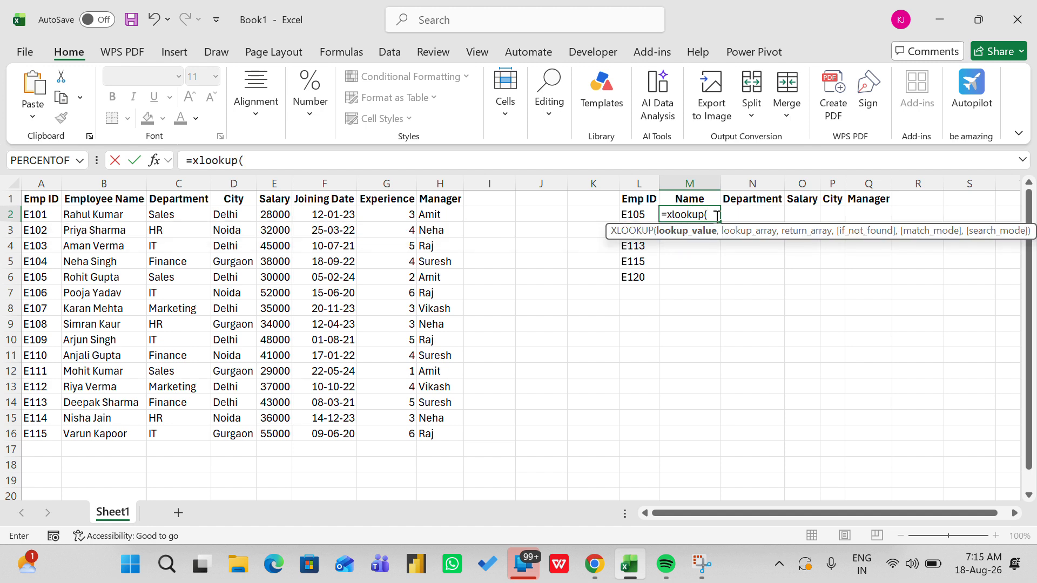
{"action": "left_click", "coordinate": [626, 215]}
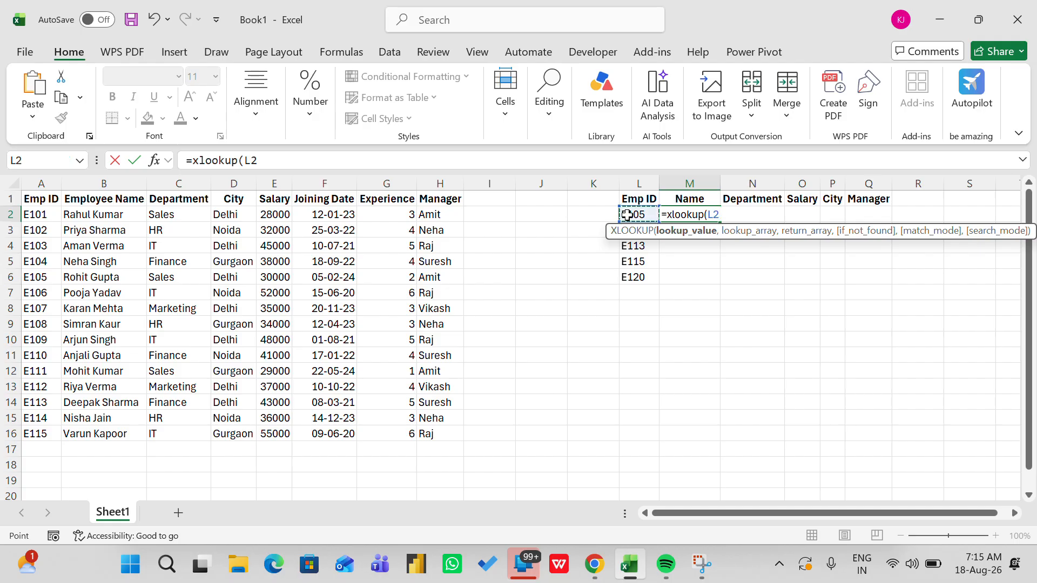
{"action": "type", "text": ","}
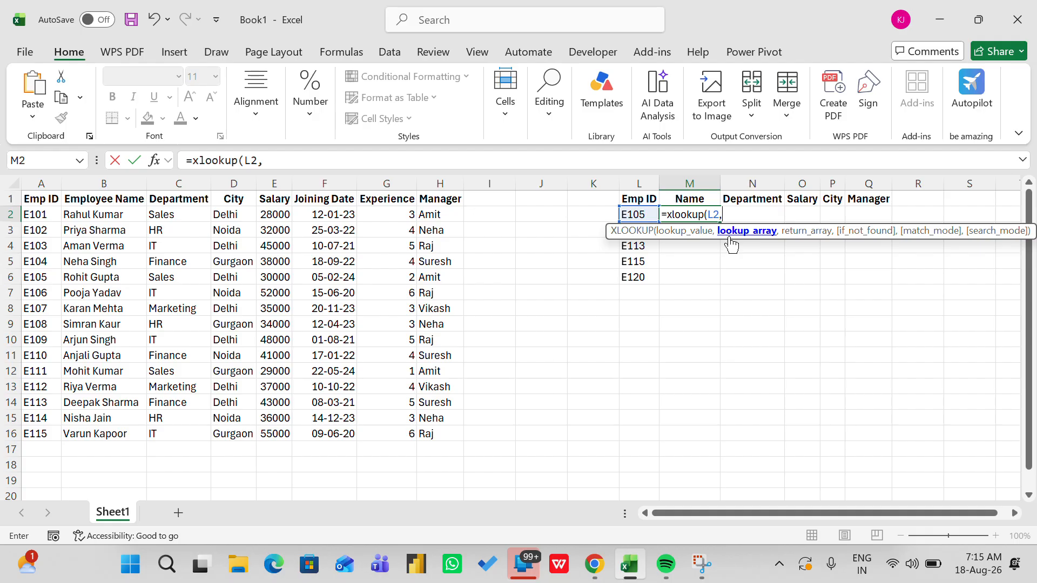
{"action": "left_click_drag", "start_coordinate": [49, 201], "coordinate": [28, 437]}
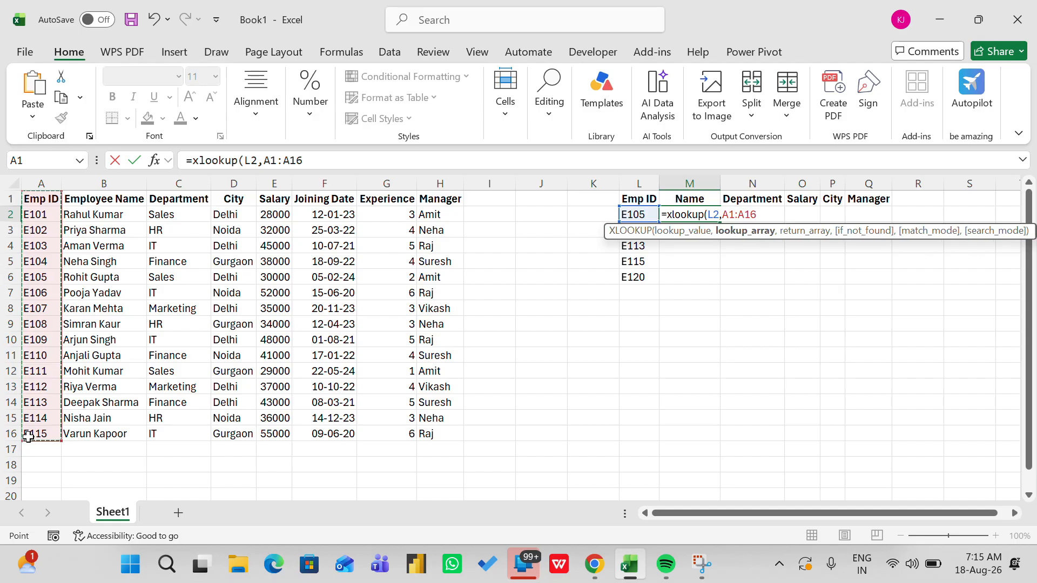
{"action": "type", "text": ","}
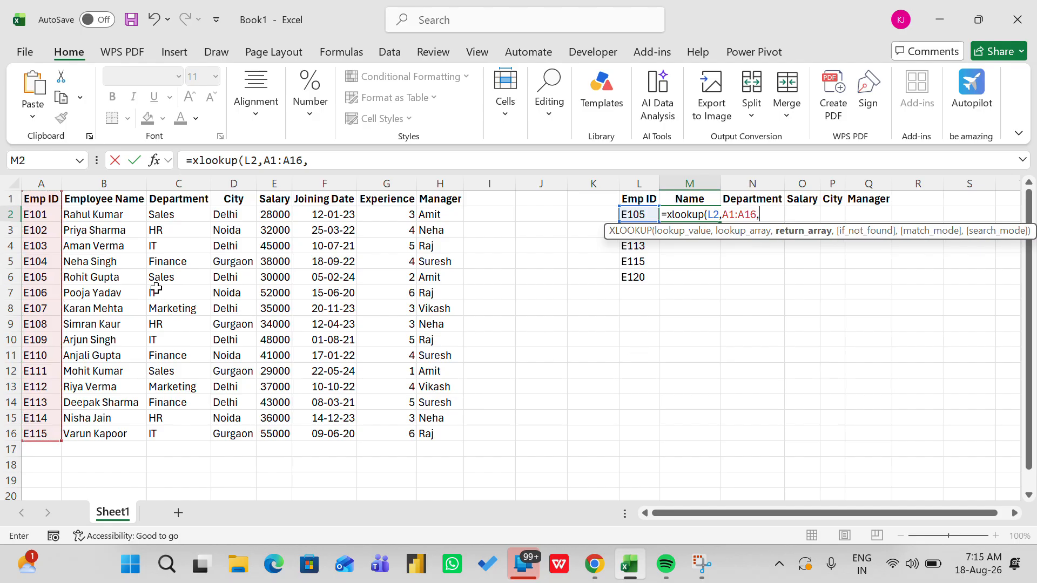
{"action": "left_click_drag", "start_coordinate": [105, 199], "coordinate": [92, 435]}
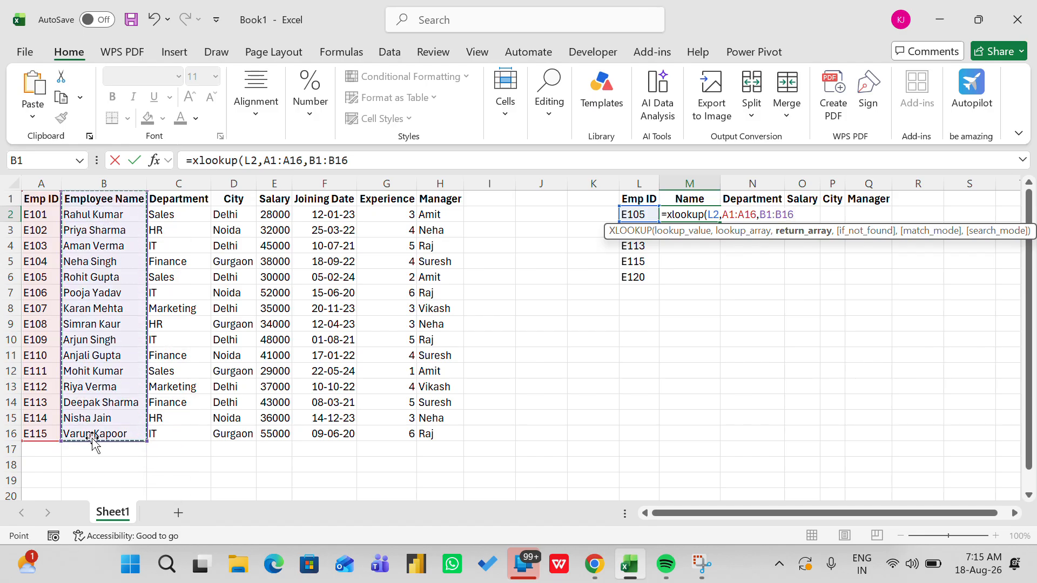
{"action": "key", "text": "Return"}
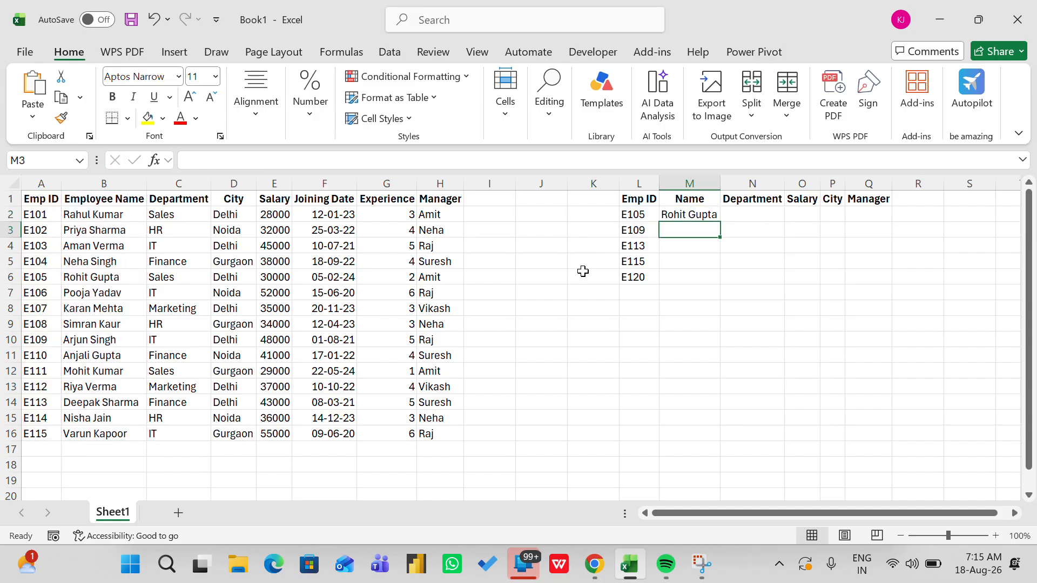
{"action": "left_click_drag", "start_coordinate": [49, 277], "coordinate": [89, 277]}
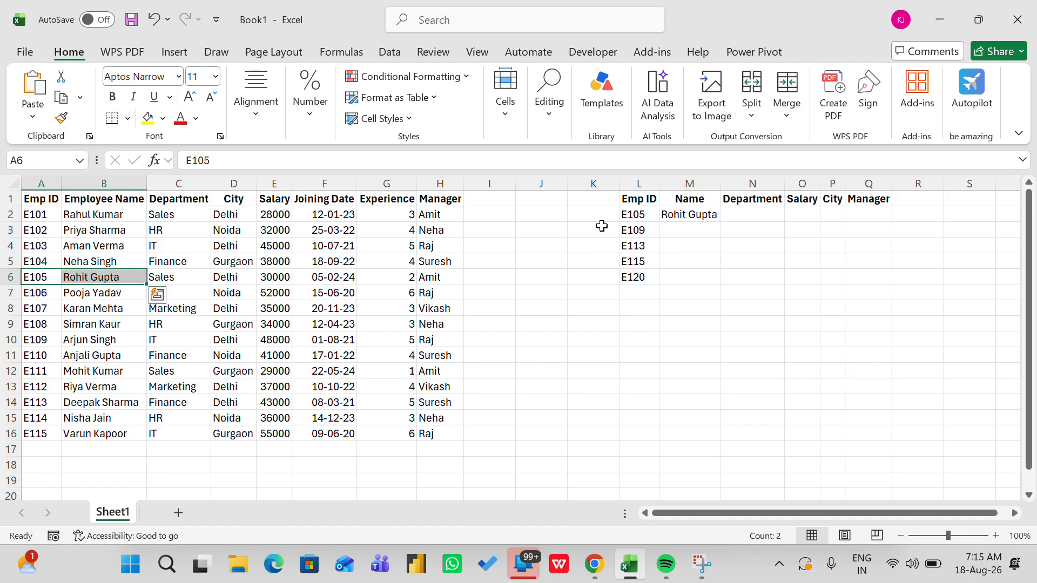
Enter an XLOOKUP formula in Department cell N2 that finds L2 in A1:A16 and returns the match from C1:C16
{"action": "left_click", "coordinate": [748, 212]}
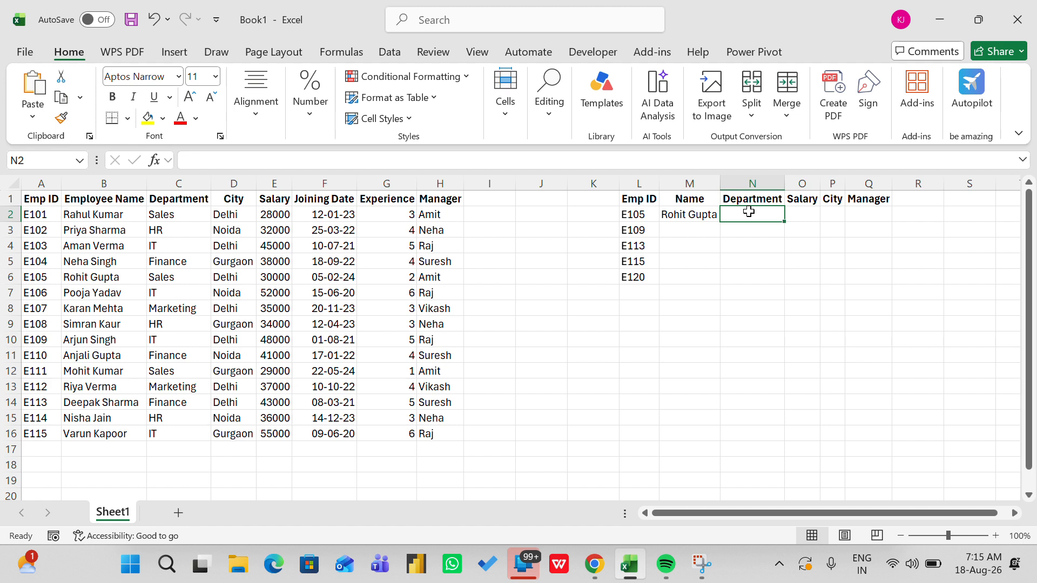
{"action": "type", "text": "="}
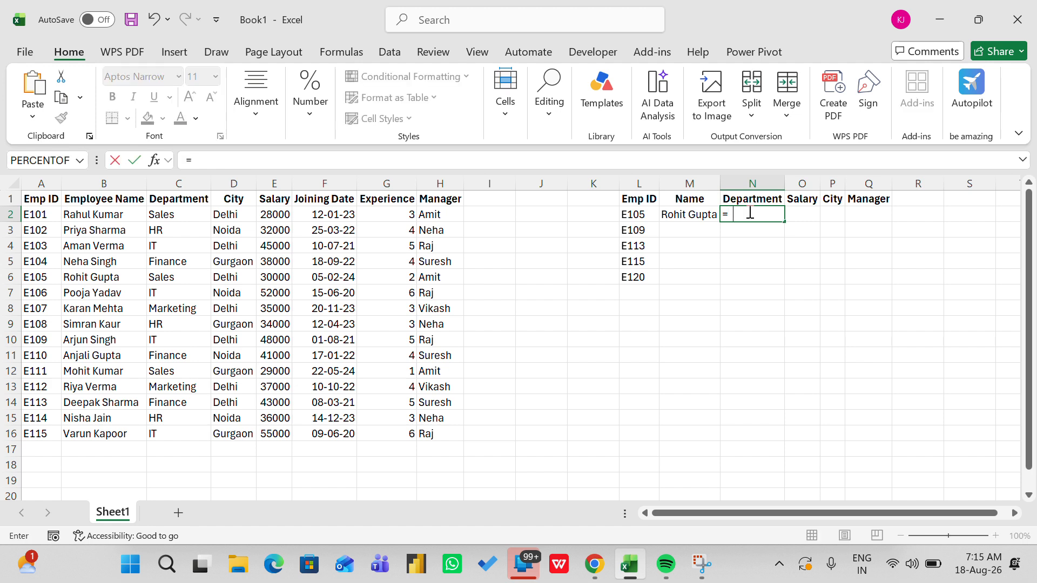
{"action": "type", "text": "xl"}
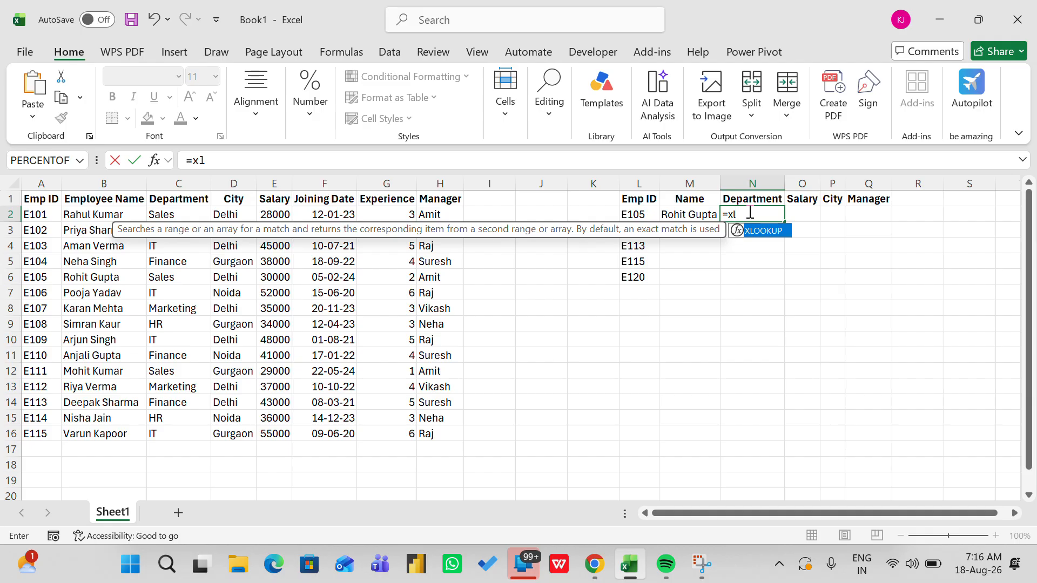
{"action": "type", "text": "oo"}
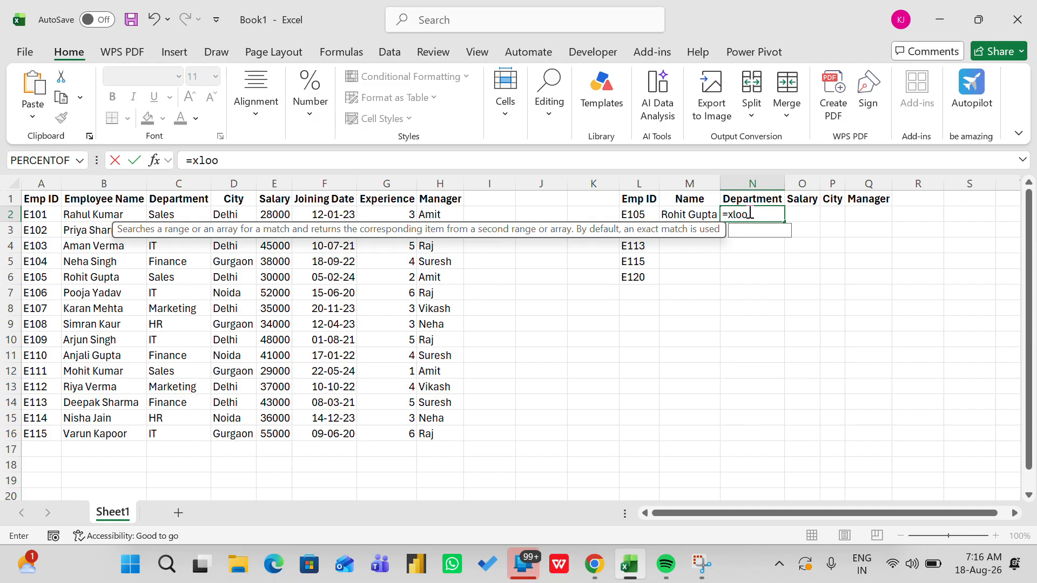
{"action": "key", "text": "Tab"}
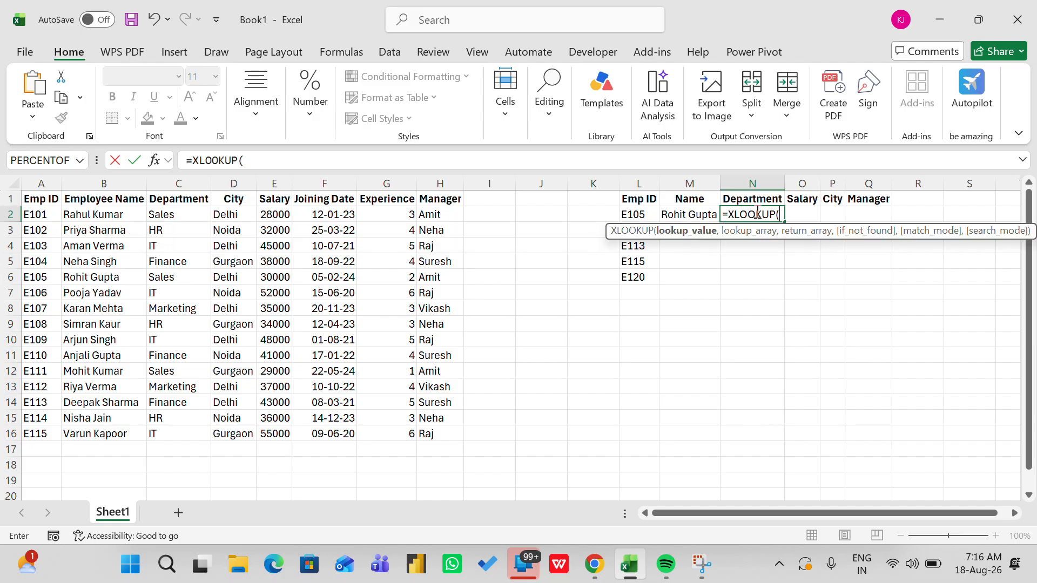
{"action": "left_click", "coordinate": [637, 216]}
{"action": "type", "text": ","}
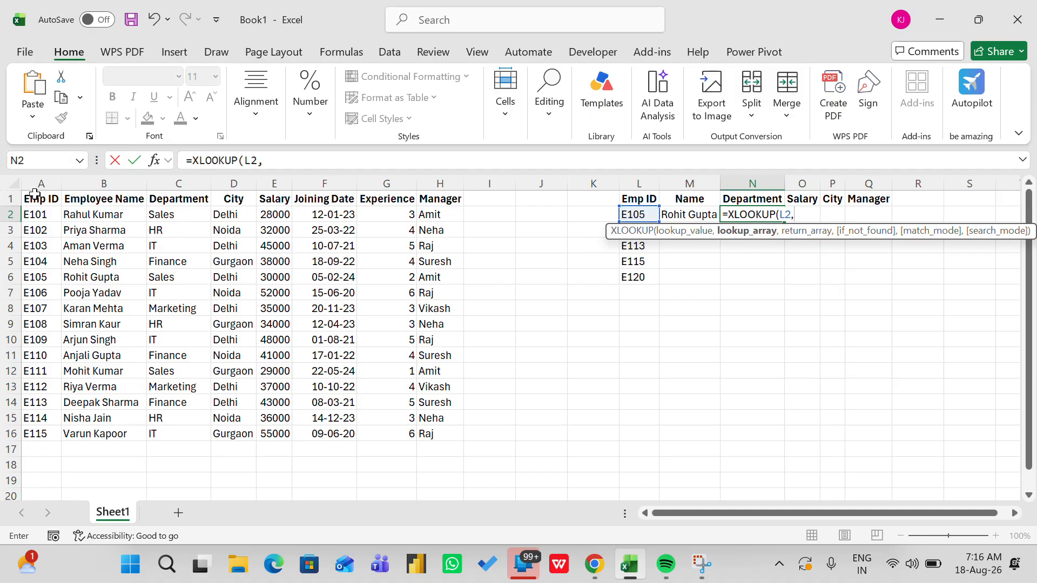
{"action": "left_click_drag", "start_coordinate": [35, 198], "coordinate": [22, 434]}
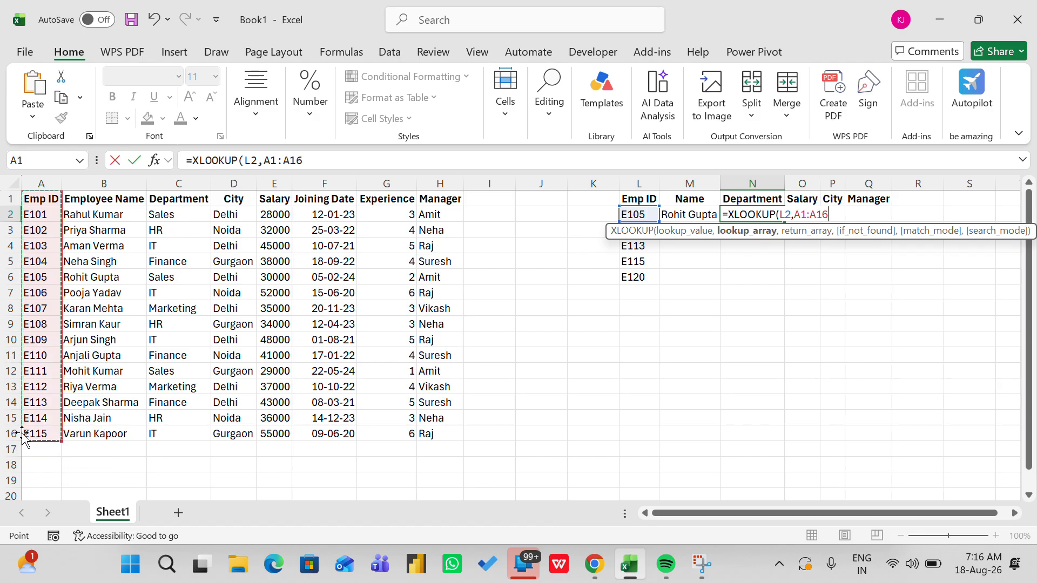
{"action": "type", "text": ","}
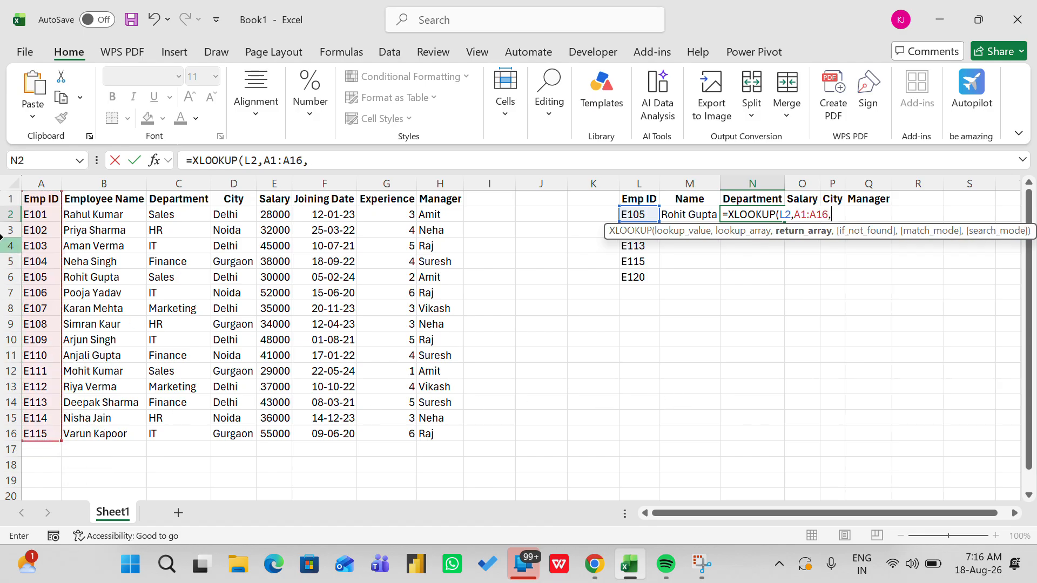
{"action": "left_click_drag", "start_coordinate": [112, 199], "coordinate": [113, 213]}
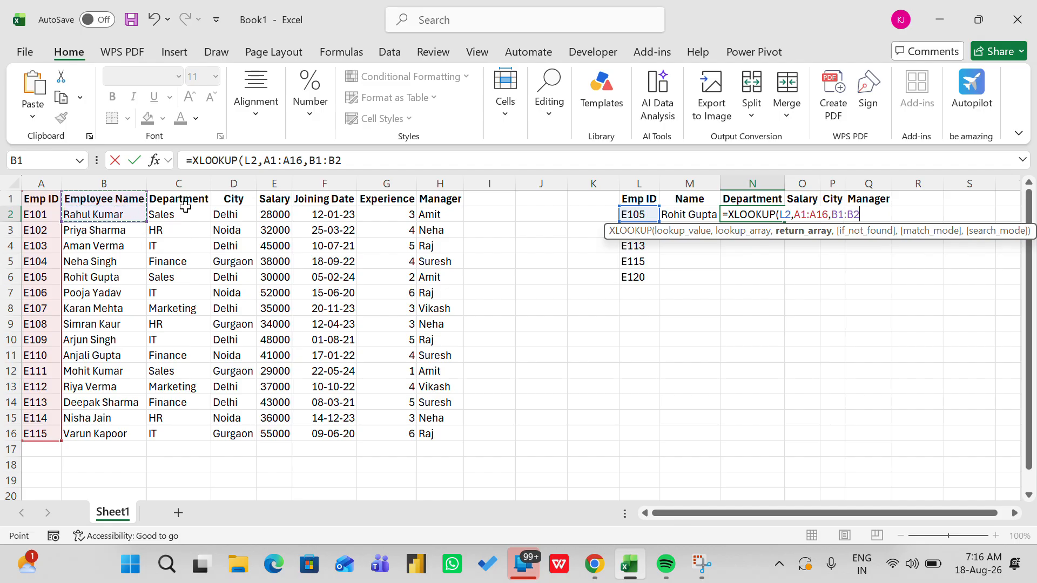
{"action": "left_click_drag", "start_coordinate": [180, 200], "coordinate": [156, 427]}
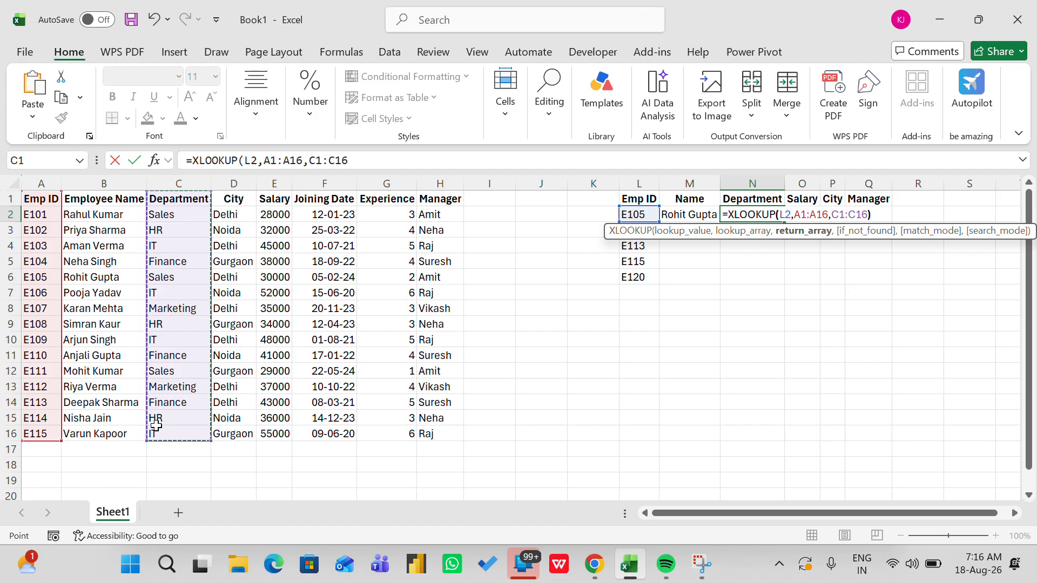
{"action": "key", "text": "Return"}
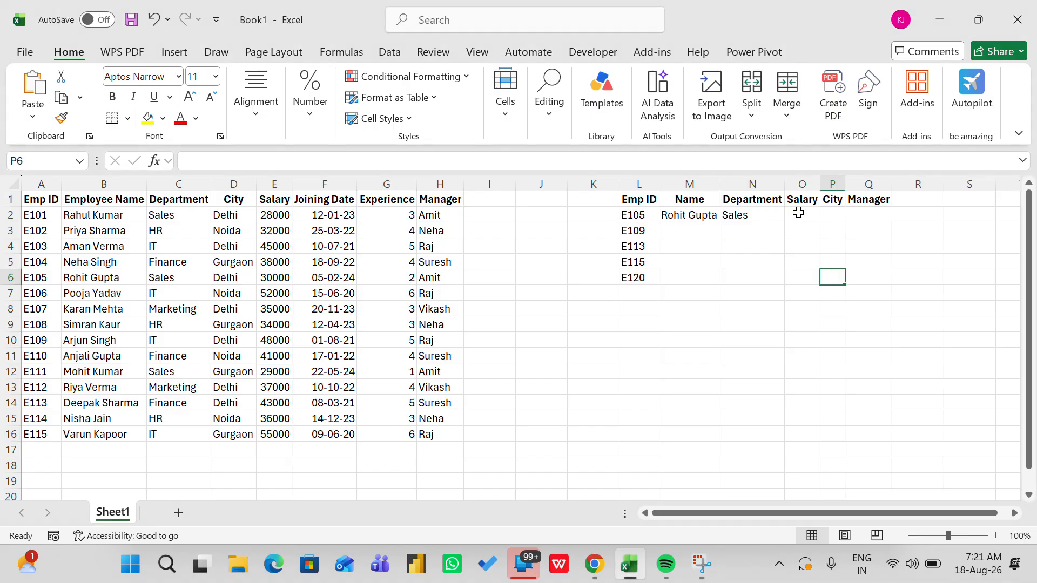
Enter an XLOOKUP formula in Salary cell O2 that finds L2 in A1:A16 and returns the match from E1:E16
{"action": "left_click", "coordinate": [798, 214]}
{"action": "type", "text": "="}
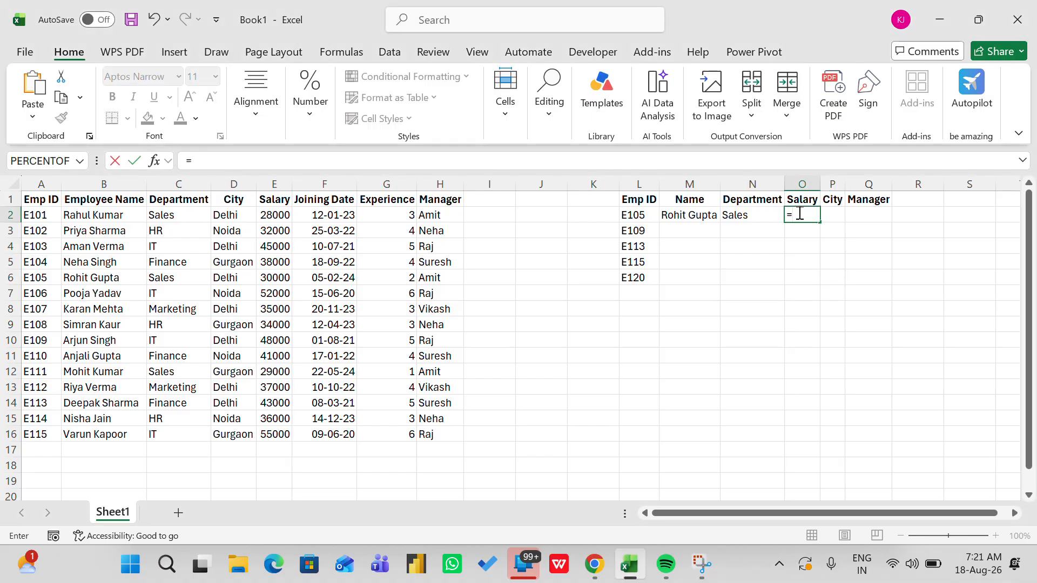
{"action": "type", "text": "xlookup"}
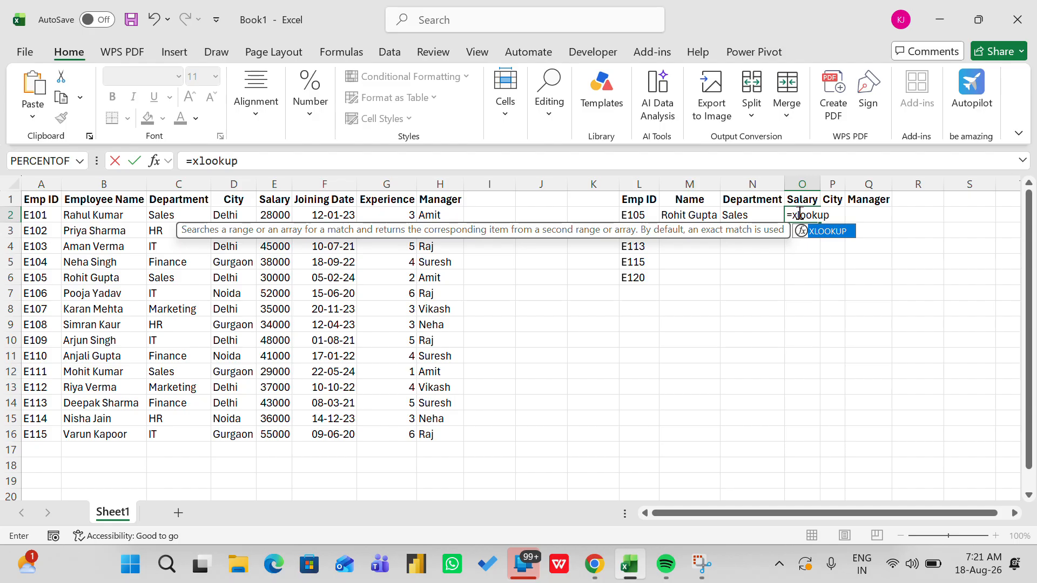
{"action": "type", "text": "("}
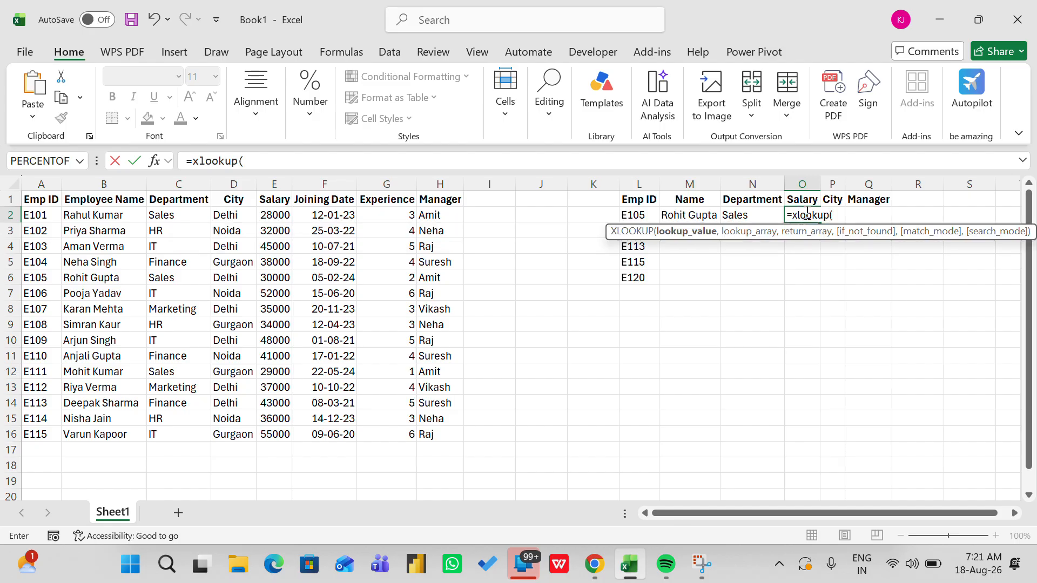
{"action": "left_click", "coordinate": [637, 215]}
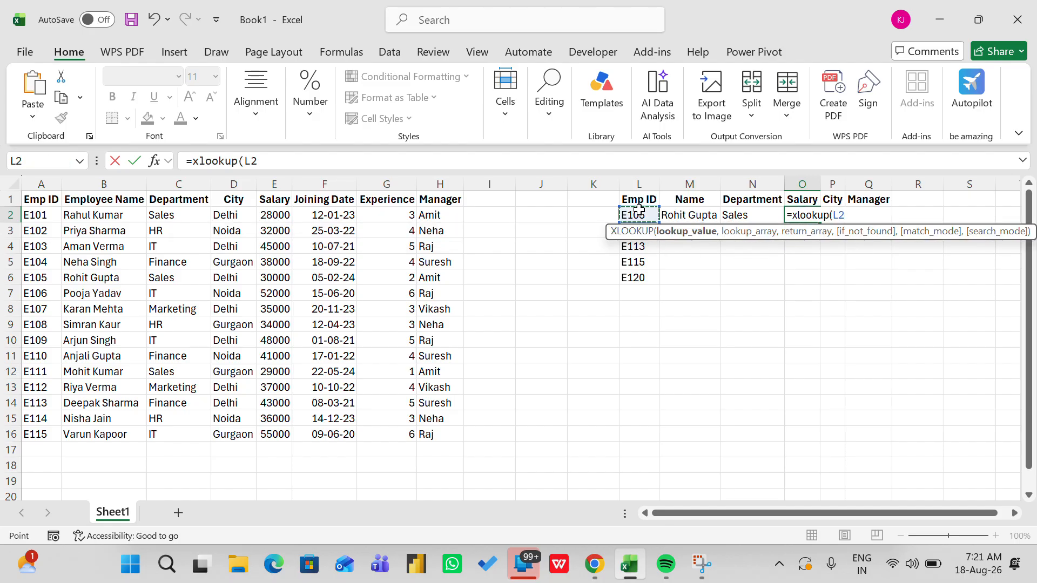
{"action": "type", "text": ","}
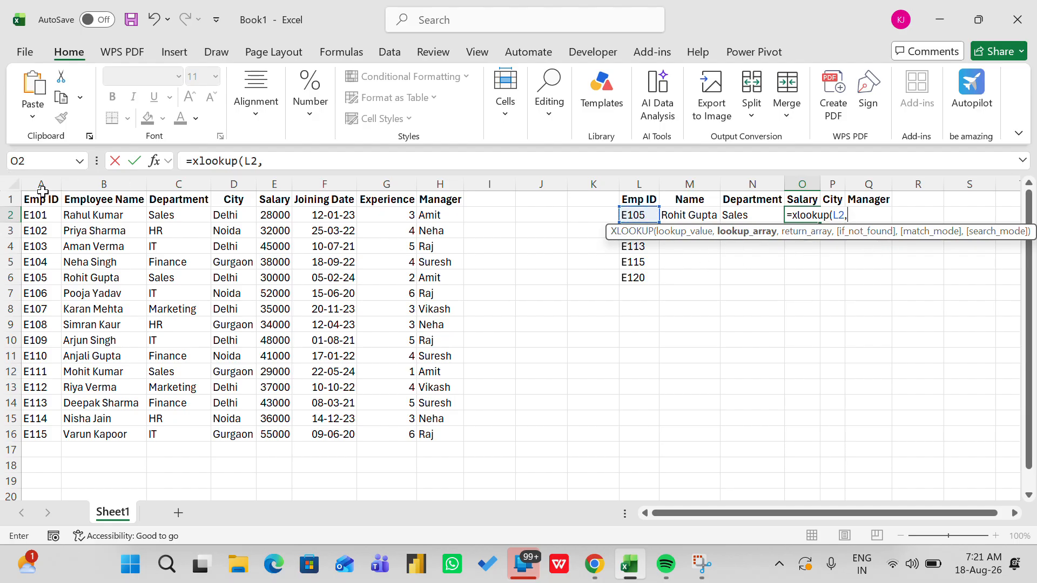
{"action": "left_click_drag", "start_coordinate": [41, 200], "coordinate": [27, 444]}
{"action": "type", "text": ","}
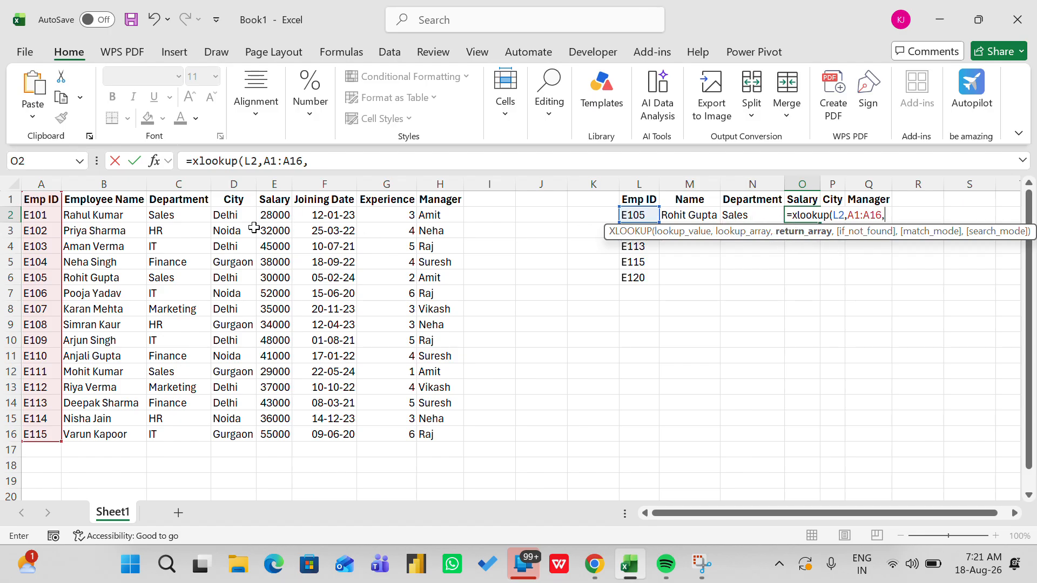
{"action": "left_click_drag", "start_coordinate": [275, 199], "coordinate": [266, 438]}
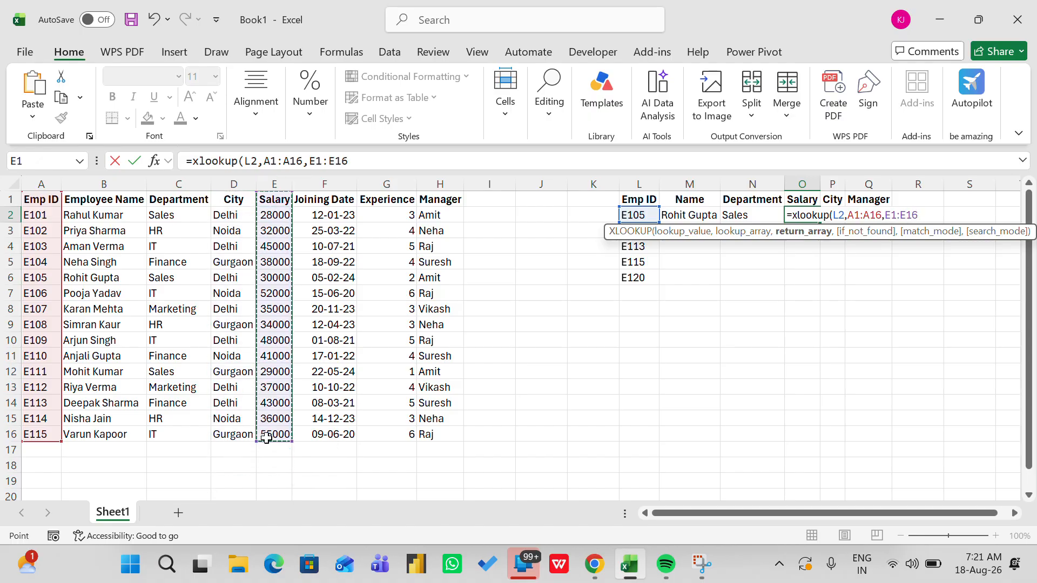
{"action": "key", "text": "Return"}
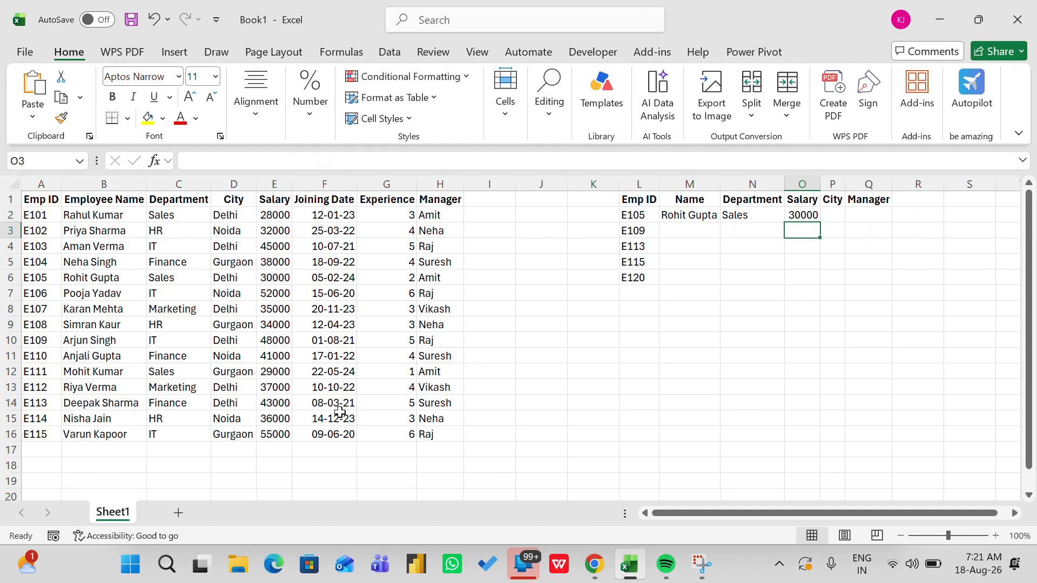
Enter an XLOOKUP formula in City cell P2 that finds L2 in A1:A16 and returns the match from D1:D16
{"action": "left_click", "coordinate": [837, 219]}
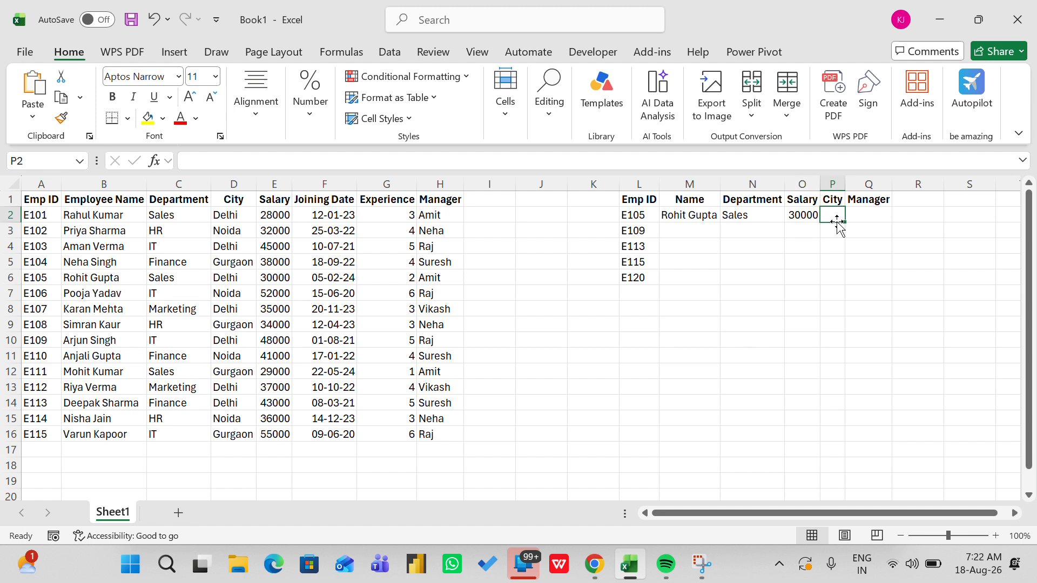
{"action": "type", "text": "=xloo"}
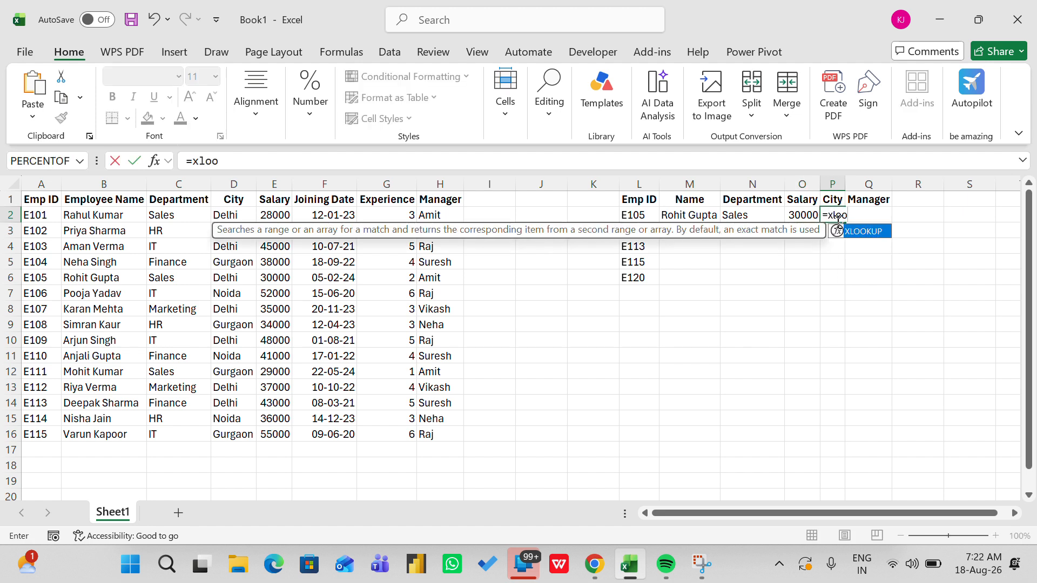
{"action": "key", "text": "Tab"}
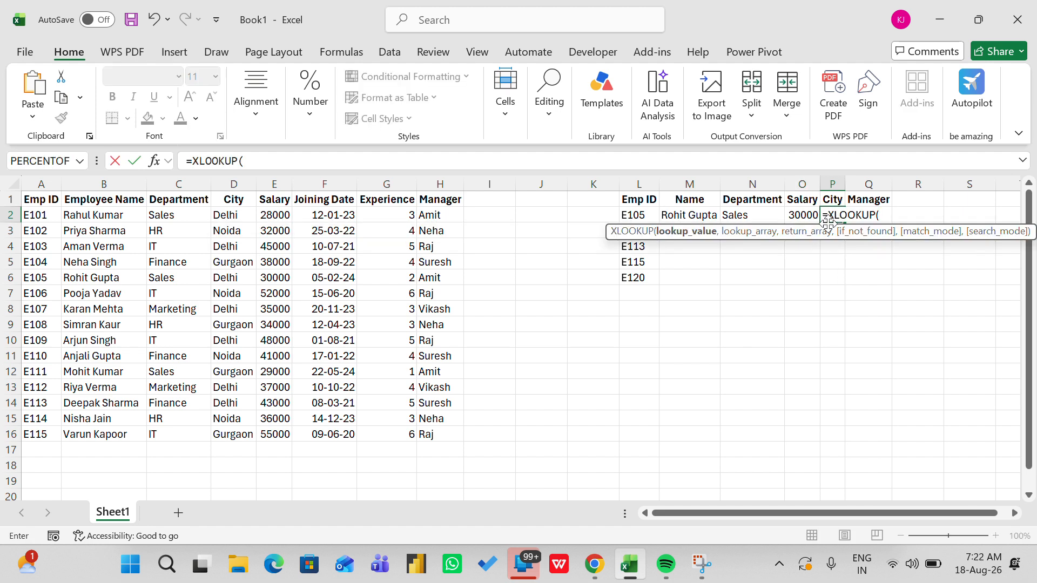
{"action": "left_click", "coordinate": [647, 215]}
{"action": "type", "text": ","}
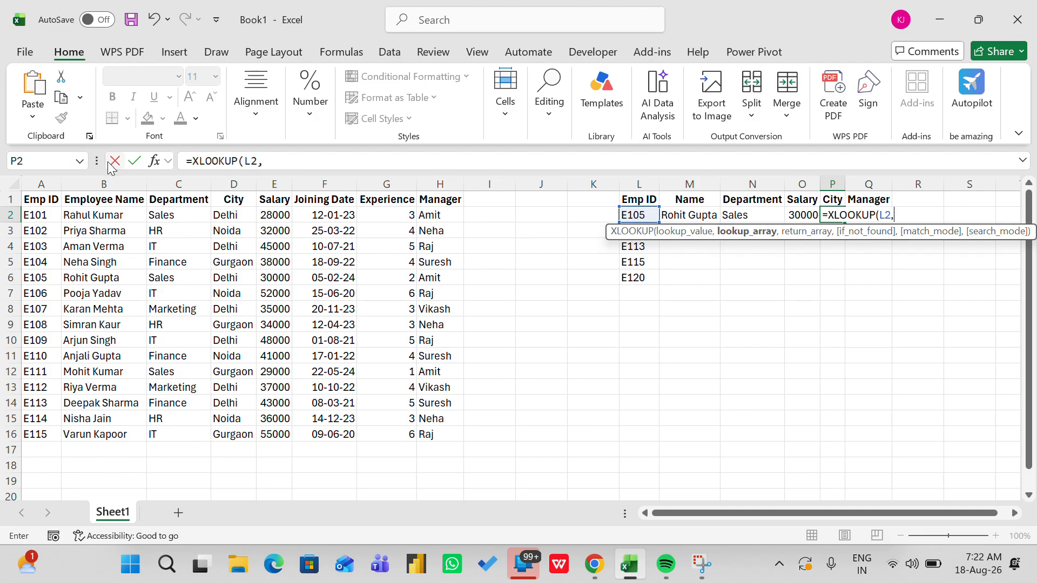
{"action": "left_click_drag", "start_coordinate": [49, 200], "coordinate": [15, 435]}
{"action": "type", "text": ","}
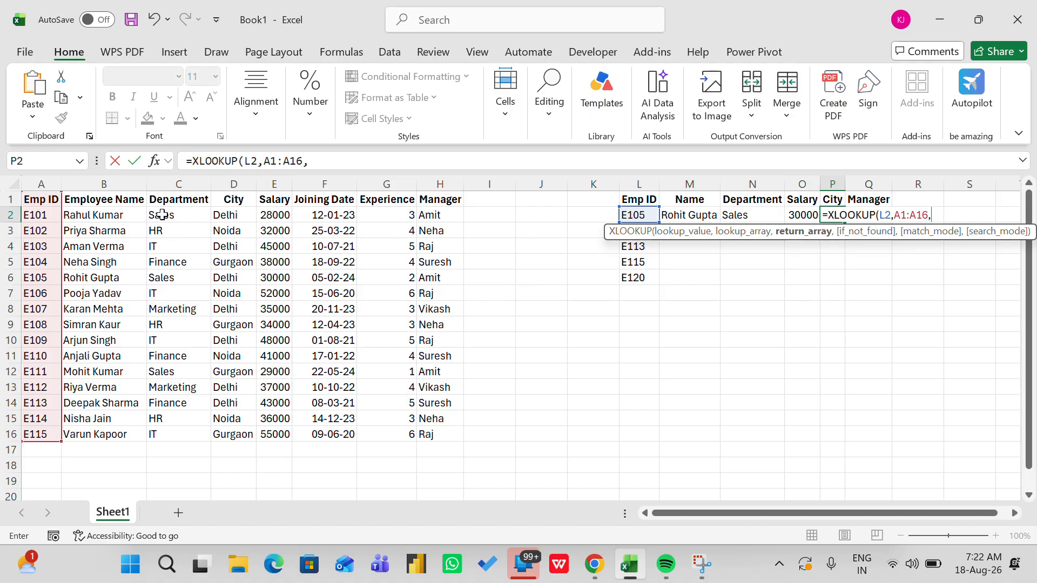
{"action": "left_click_drag", "start_coordinate": [234, 199], "coordinate": [230, 435]}
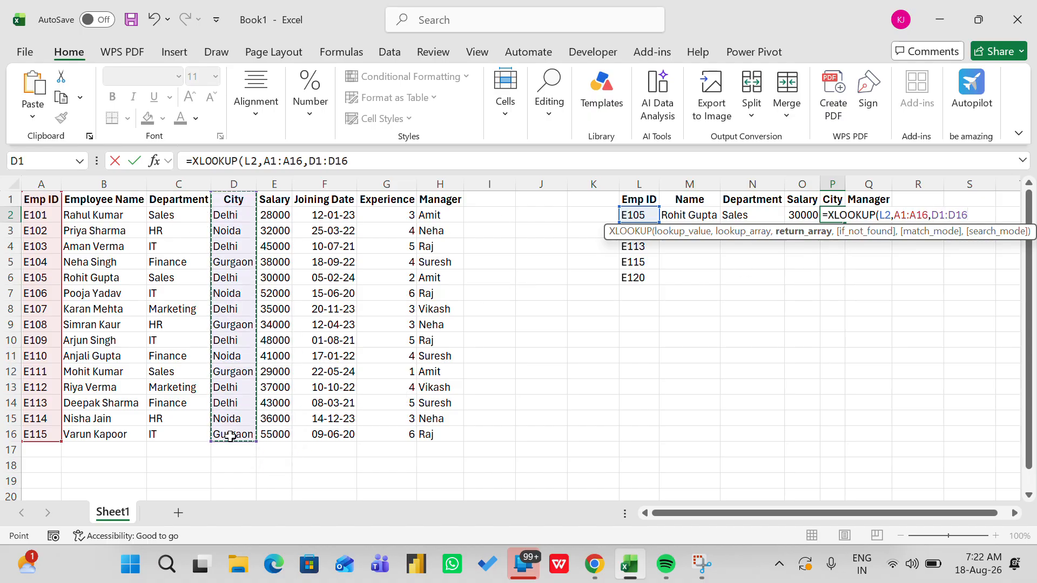
{"action": "type", "text": ","}
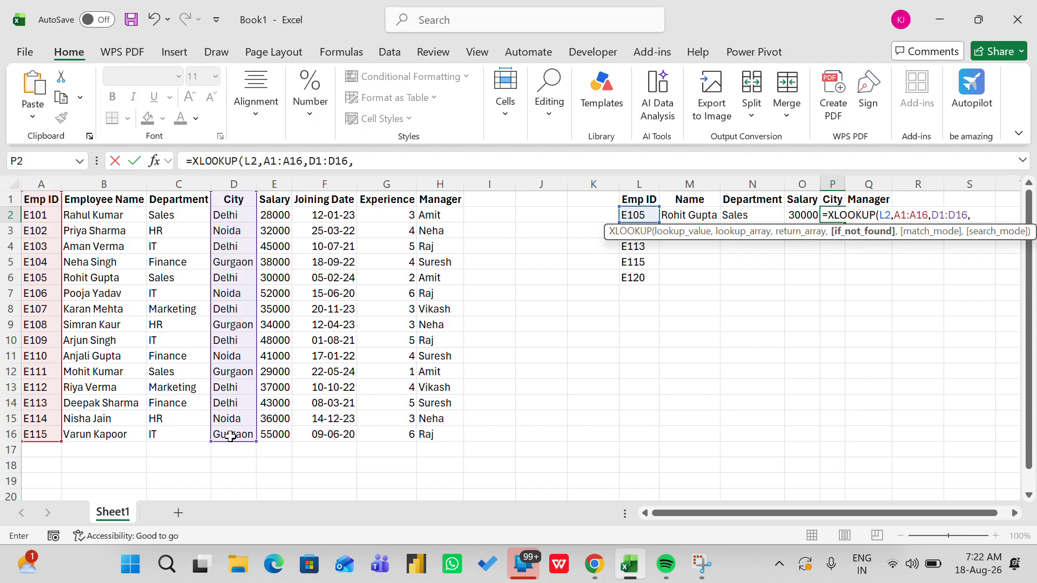
{"action": "key", "text": "BackSpace"}
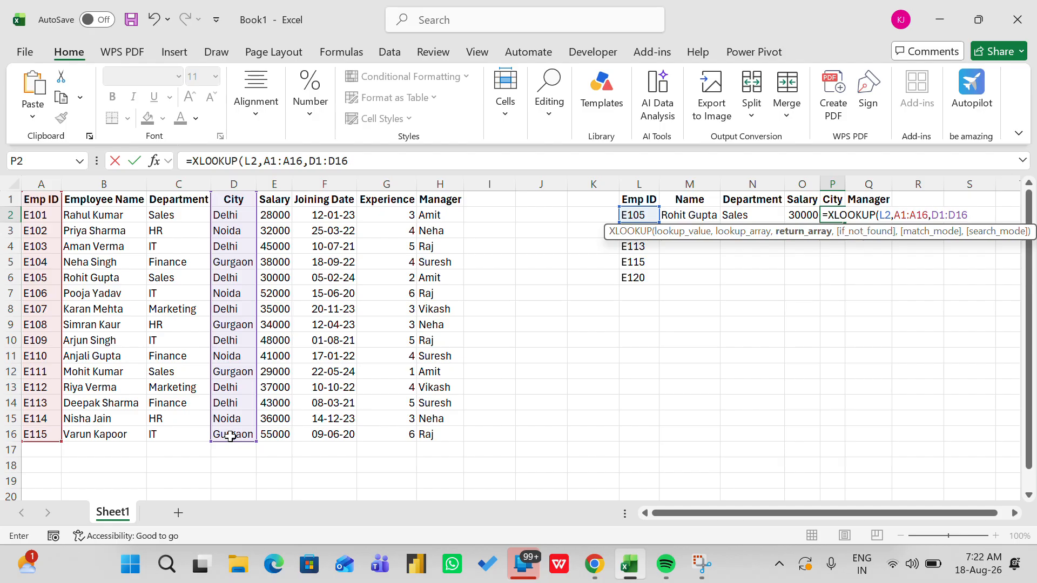
{"action": "key", "text": "Return"}
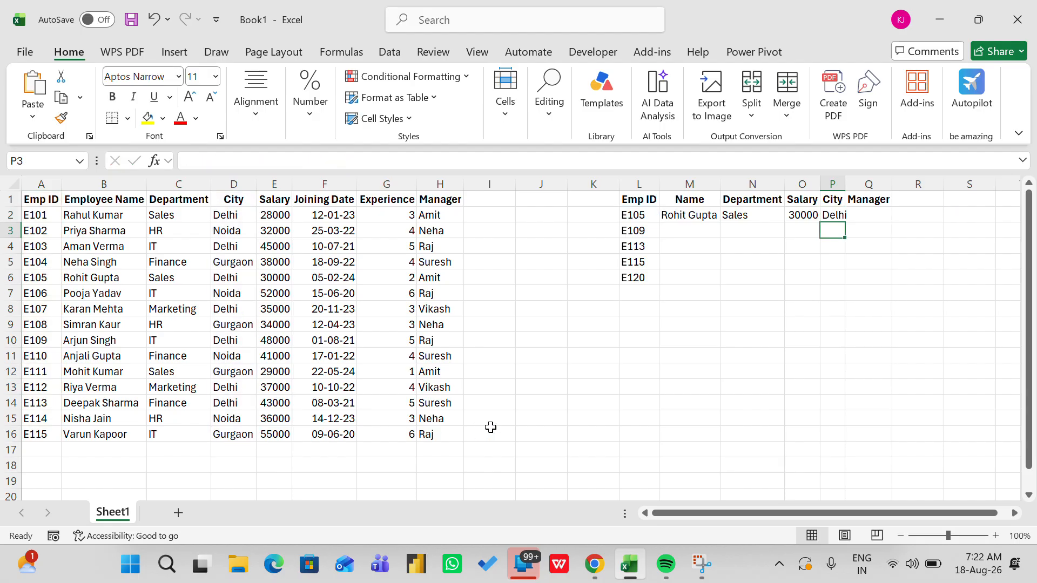
Enter an XLOOKUP formula in Manager cell Q2 that finds L2 in A1:A16 and returns from H1:H16, and widen City column P slightly
{"action": "left_click", "coordinate": [855, 216]}
{"action": "type", "text": "="}
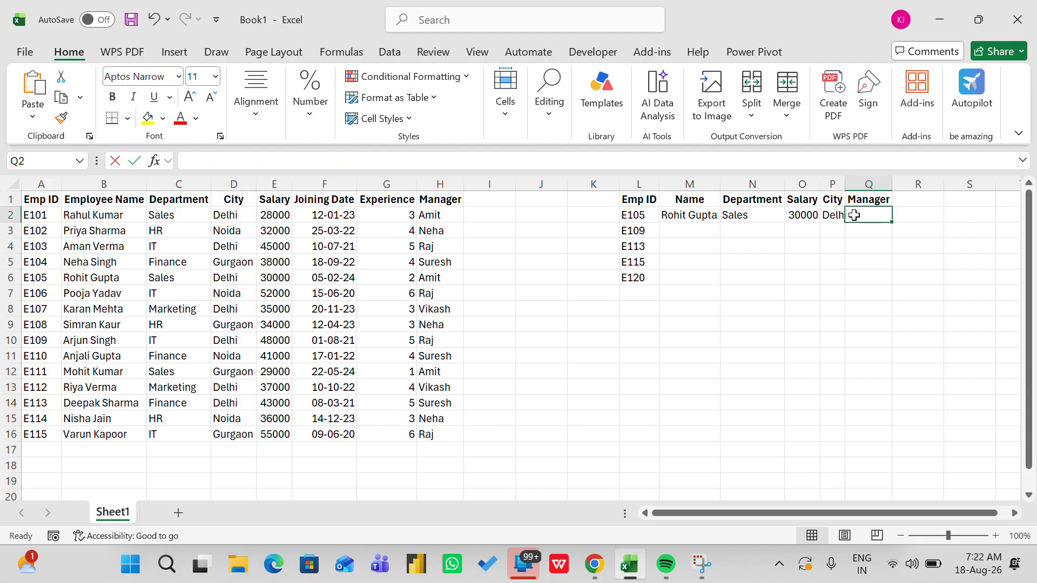
{"action": "type", "text": "xlooku"}
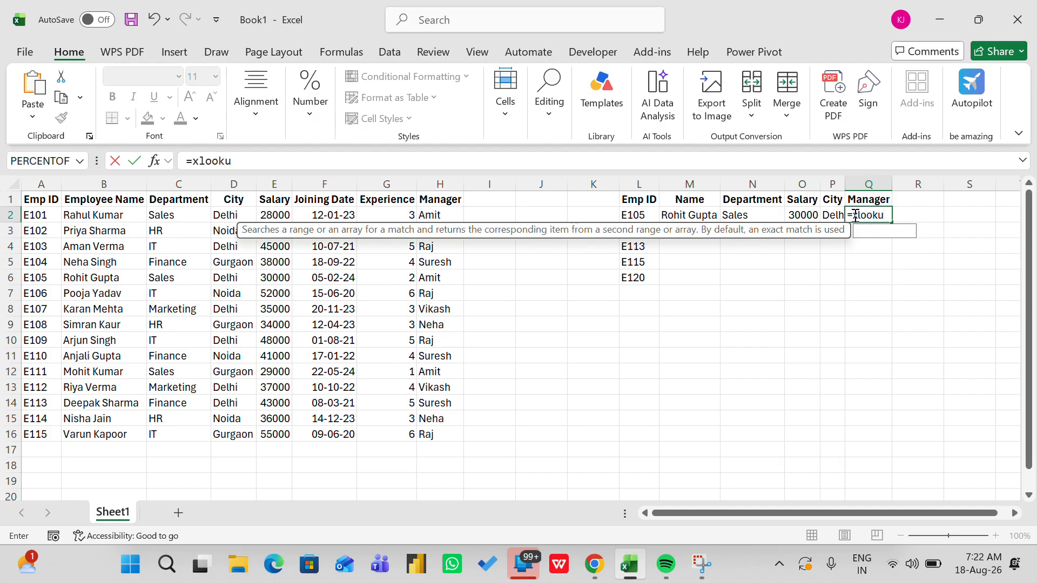
{"action": "type", "text": "p("}
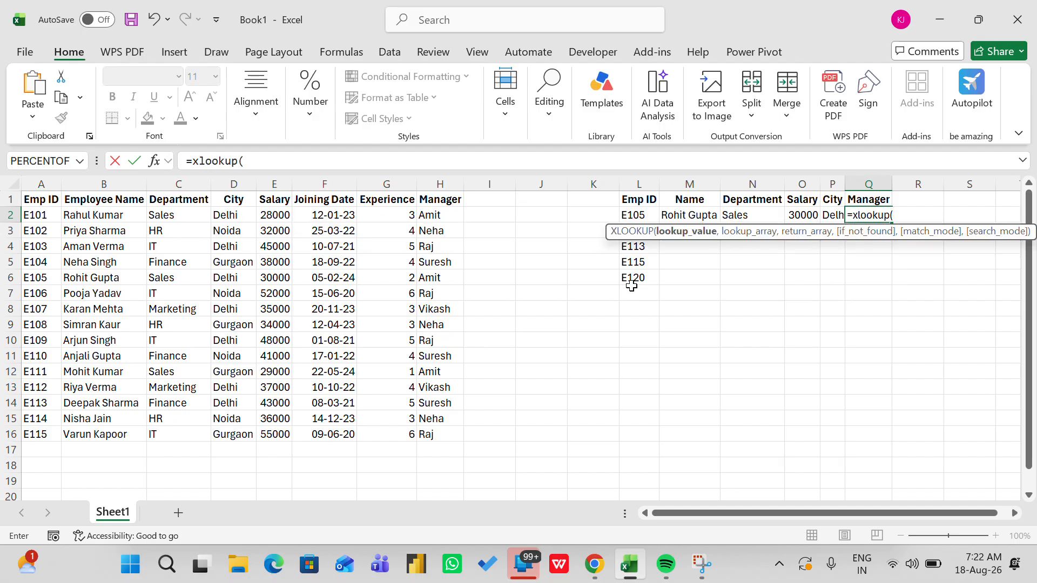
{"action": "left_click", "coordinate": [638, 214]}
{"action": "type", "text": ","}
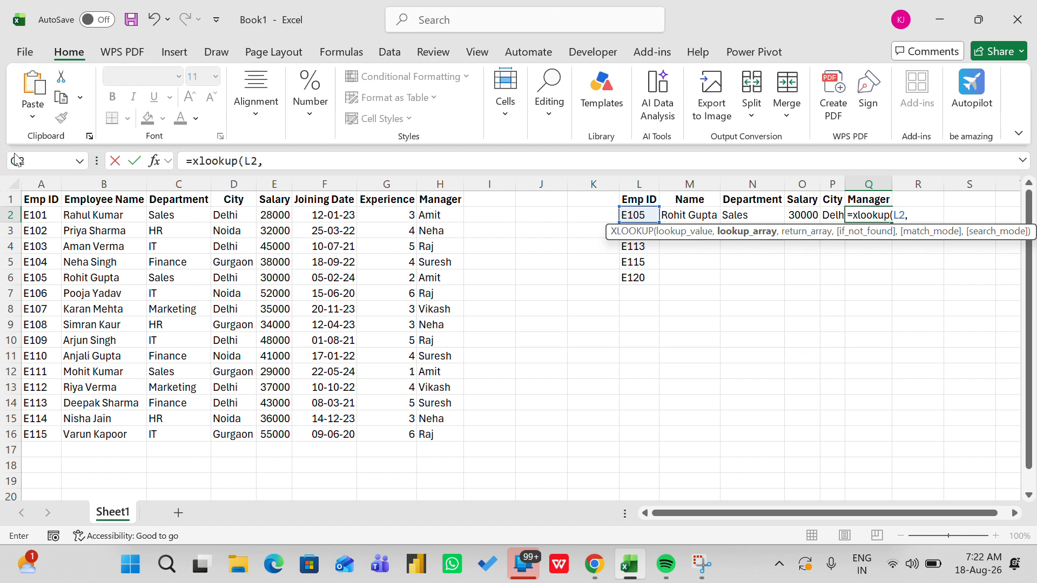
{"action": "left_click", "coordinate": [36, 203]}
{"action": "left_click_drag", "start_coordinate": [36, 203], "coordinate": [34, 436]}
{"action": "type", "text": ","}
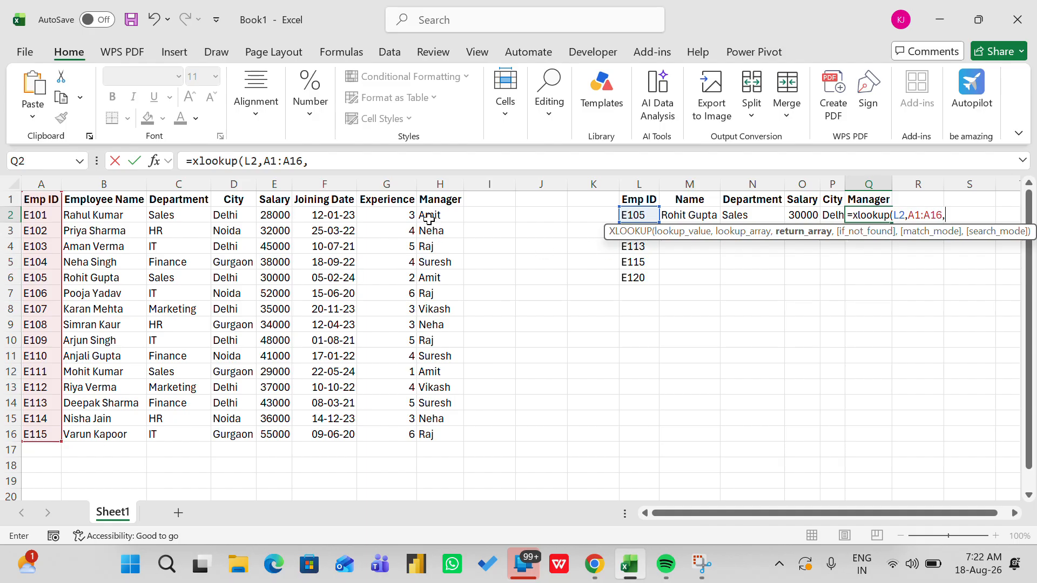
{"action": "left_click", "coordinate": [438, 198]}
{"action": "left_click_drag", "start_coordinate": [437, 198], "coordinate": [419, 439]}
{"action": "type", "text": ")"}
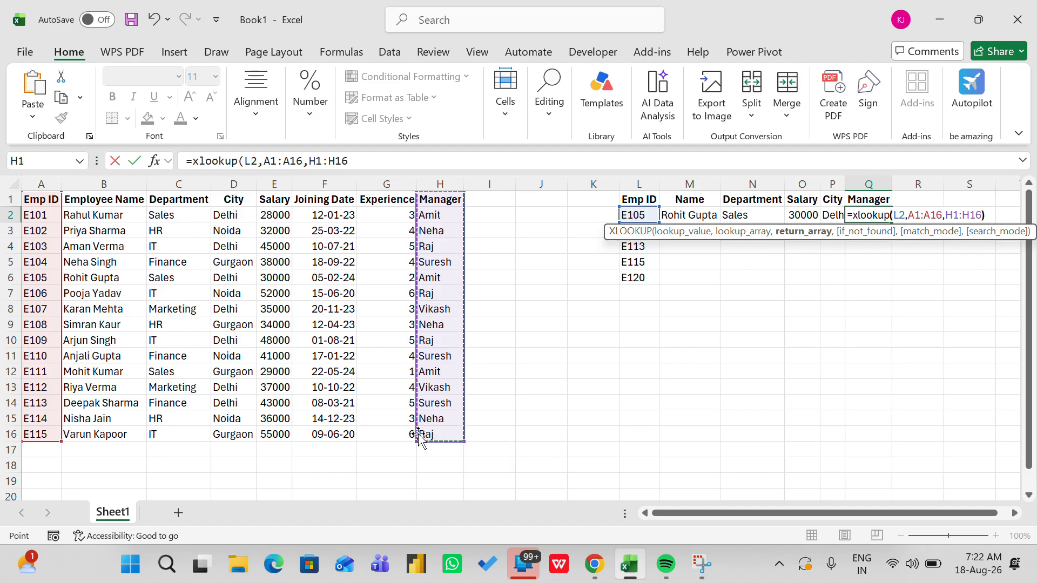
{"action": "key", "text": "Return"}
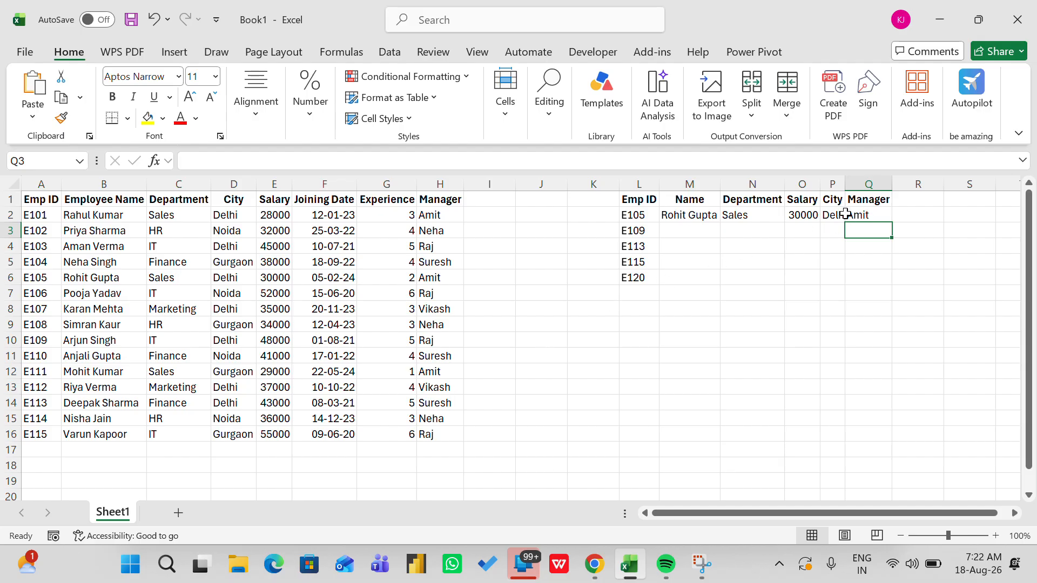
{"action": "left_click_drag", "start_coordinate": [848, 188], "coordinate": [849, 188]}
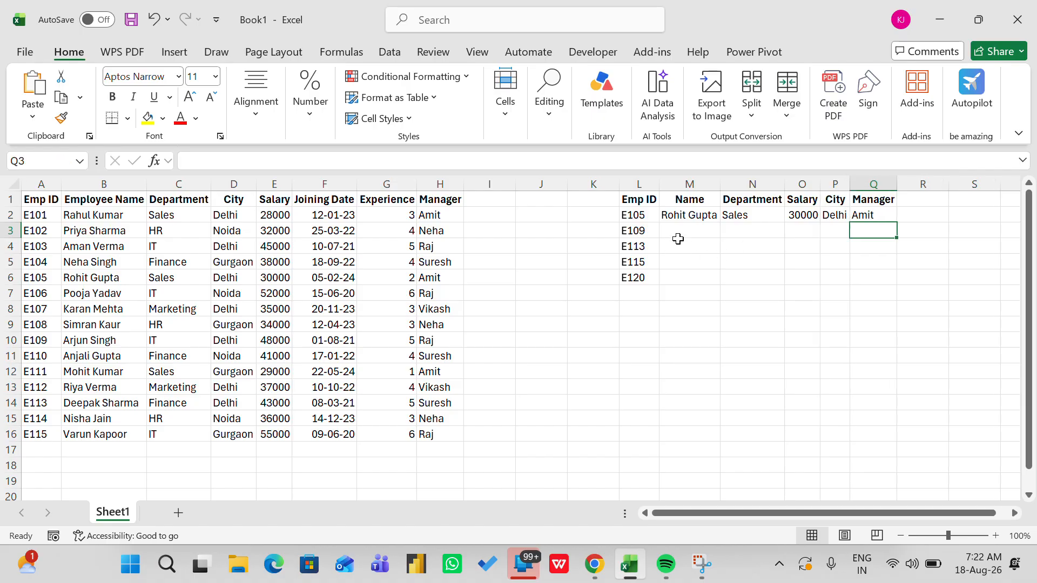
Start an XLOOKUP formula in Name cell M3 that looks up L3 in the Emp ID range A1:A16
{"action": "left_click", "coordinate": [678, 230]}
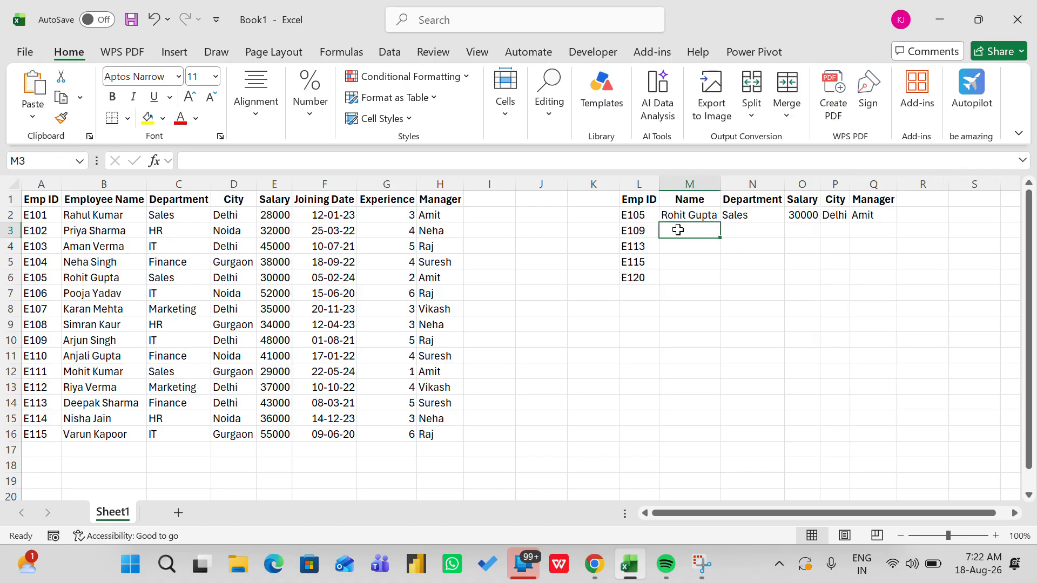
{"action": "type", "text": "=xlookup"}
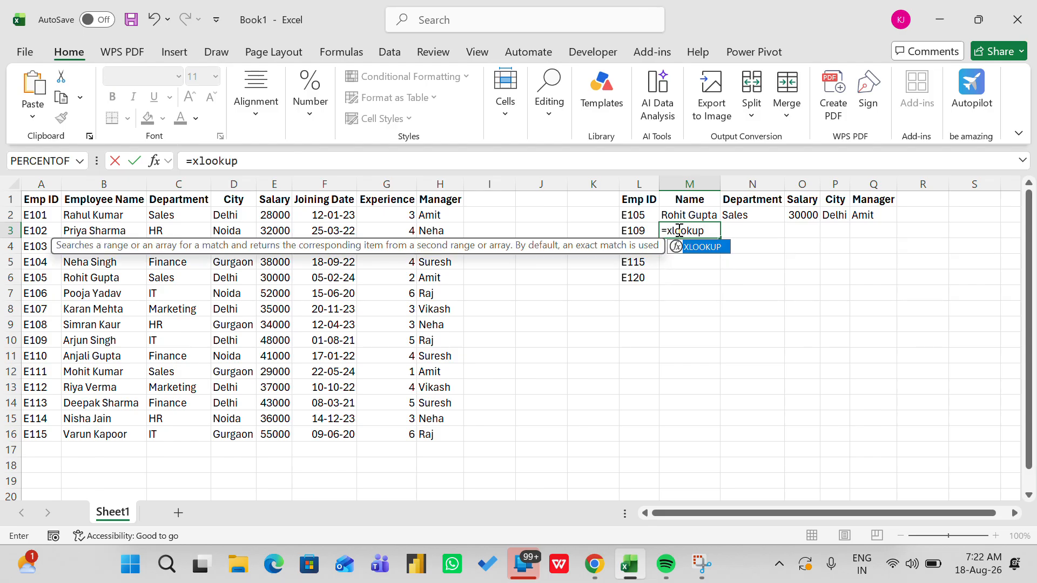
{"action": "type", "text": "("}
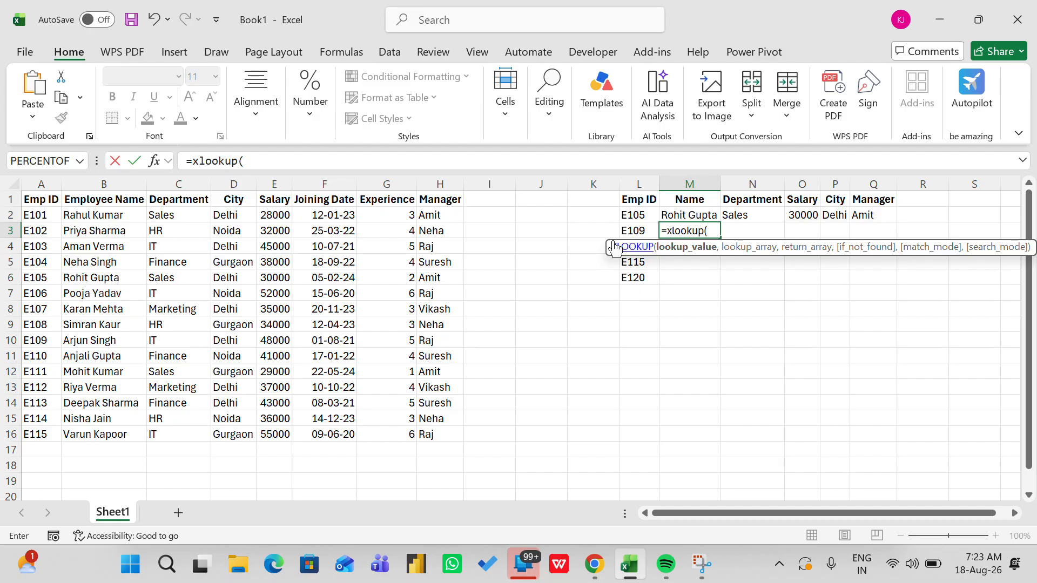
{"action": "left_click", "coordinate": [647, 231]}
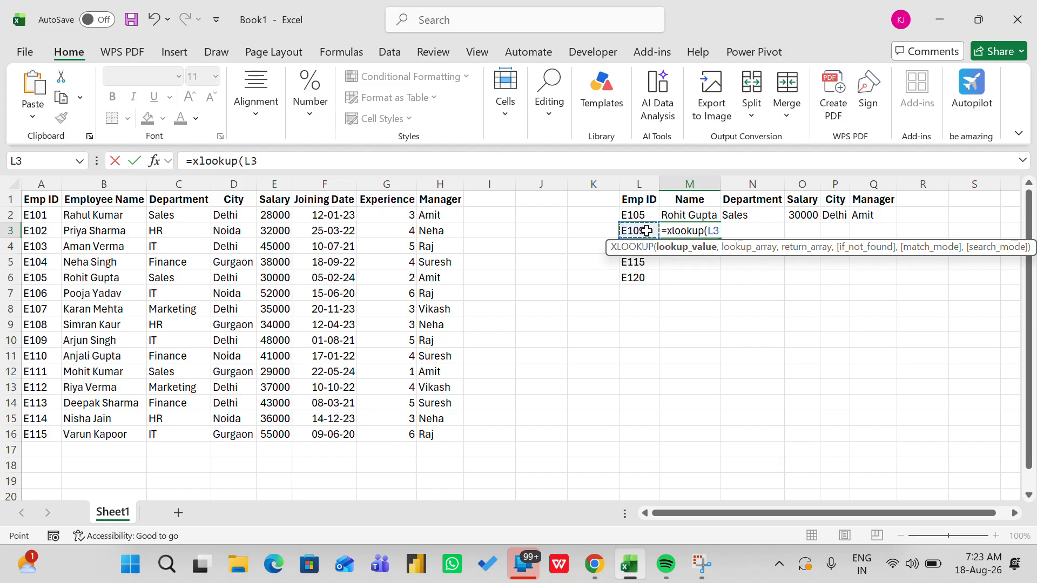
{"action": "type", "text": ","}
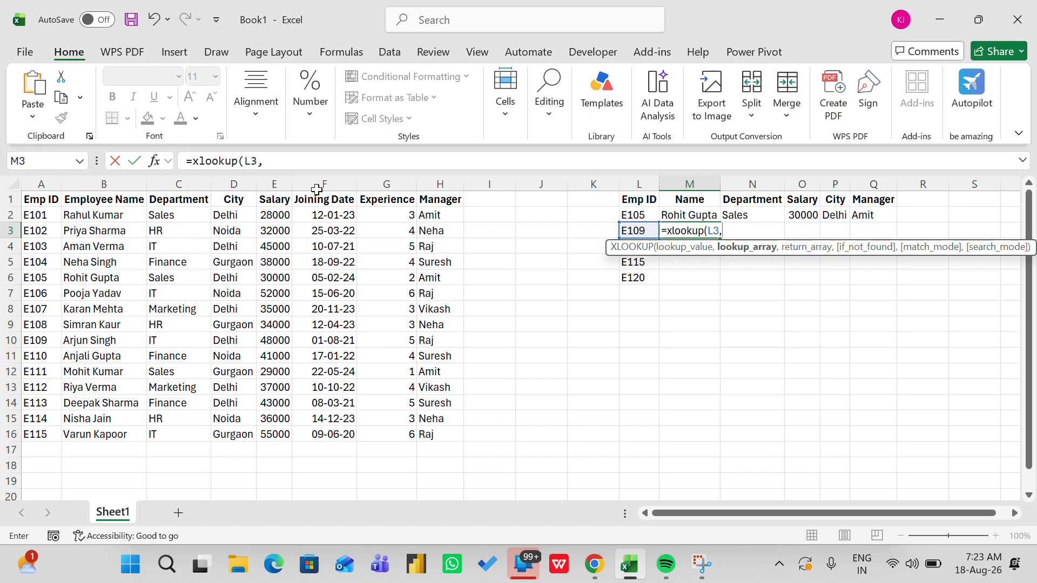
{"action": "left_click_drag", "start_coordinate": [44, 200], "coordinate": [24, 433]}
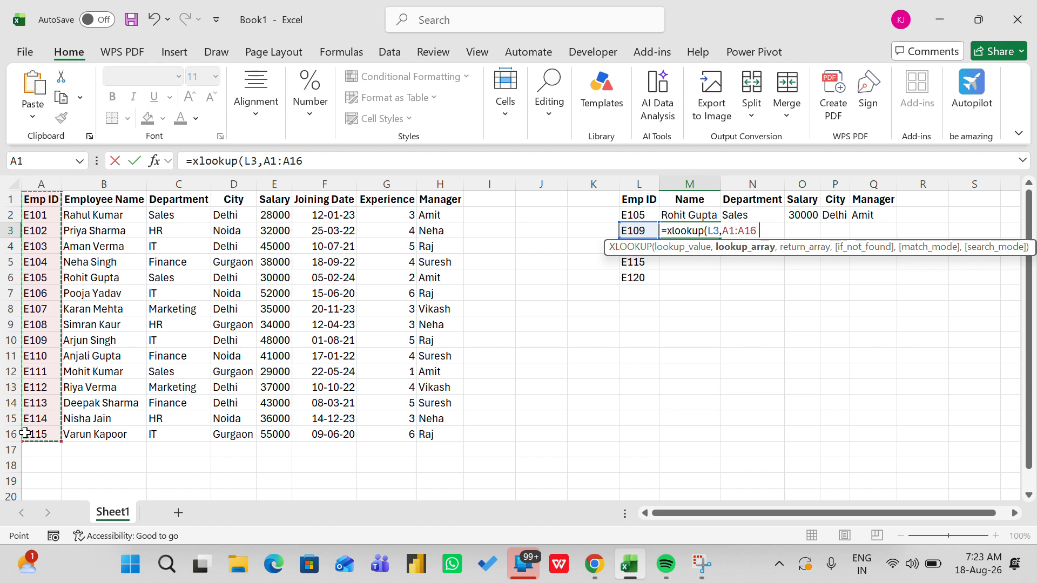
{"action": "type", "text": ","}
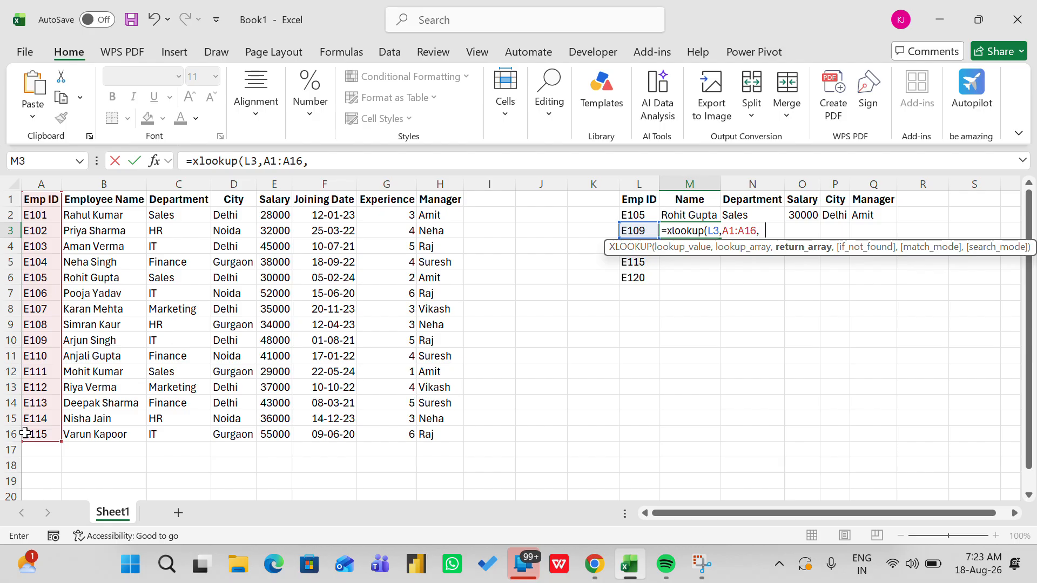
Complete the M3 formula with CHOOSECOLS on B1:H16 as the return array, picking columns 1, 2, 4, 3 and 7
{"action": "type", "text": "choosec"}
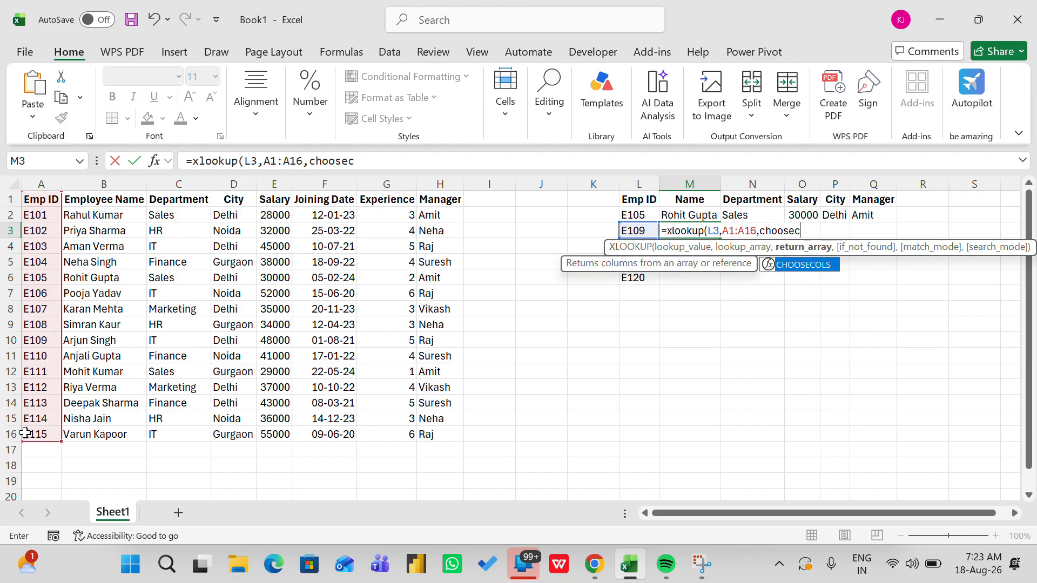
{"action": "type", "text": "ols"}
{"action": "key", "text": "Tab"}
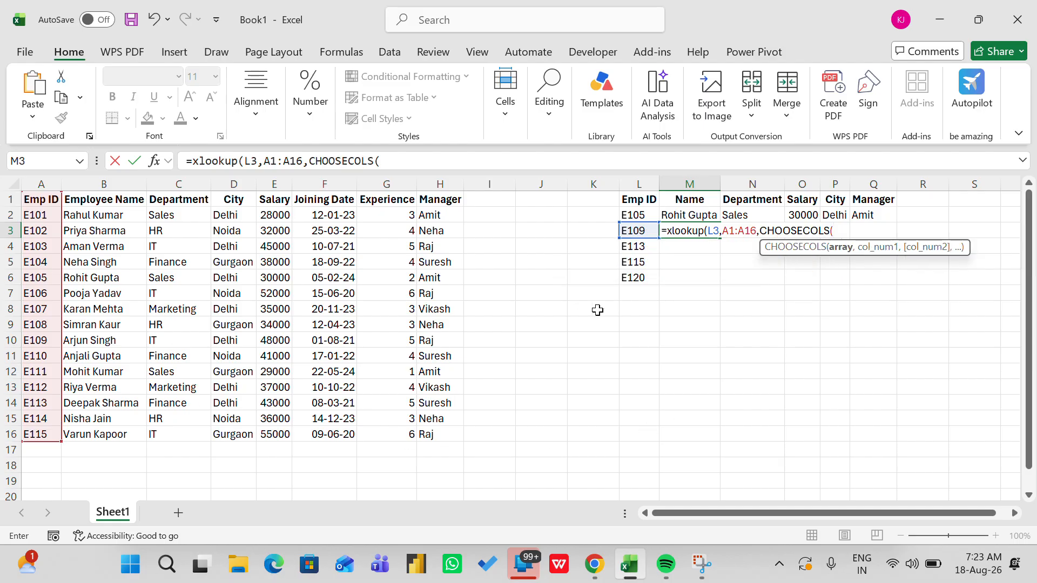
{"action": "left_click", "coordinate": [90, 198]}
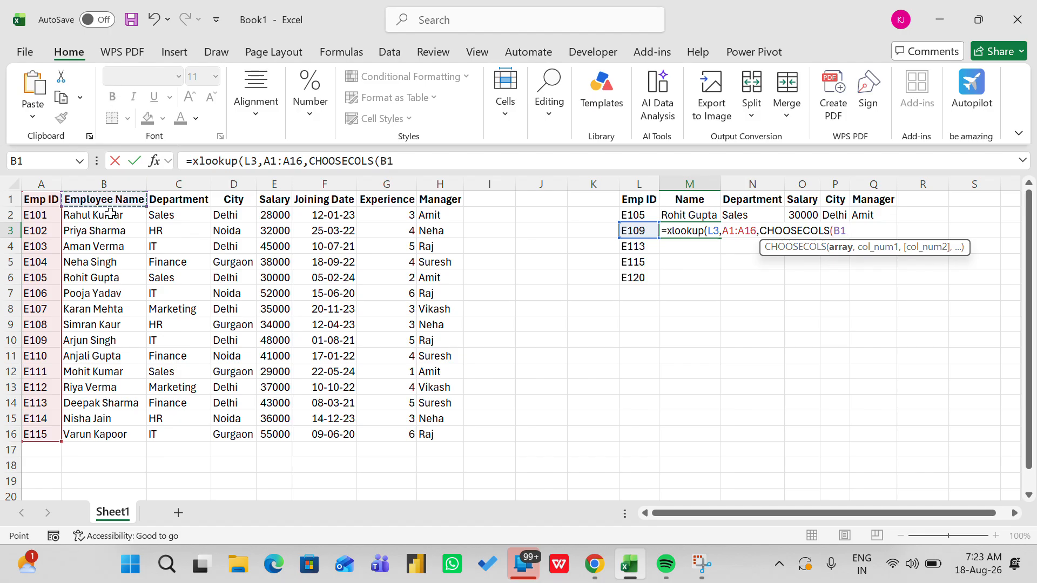
{"action": "mouse_move", "coordinate": [110, 214]}
{"action": "left_mouse_down"}
{"action": "mouse_move", "coordinate": [386, 376]}
{"action": "mouse_move", "coordinate": [427, 420]}
{"action": "mouse_move", "coordinate": [425, 433]}
{"action": "left_mouse_up"}
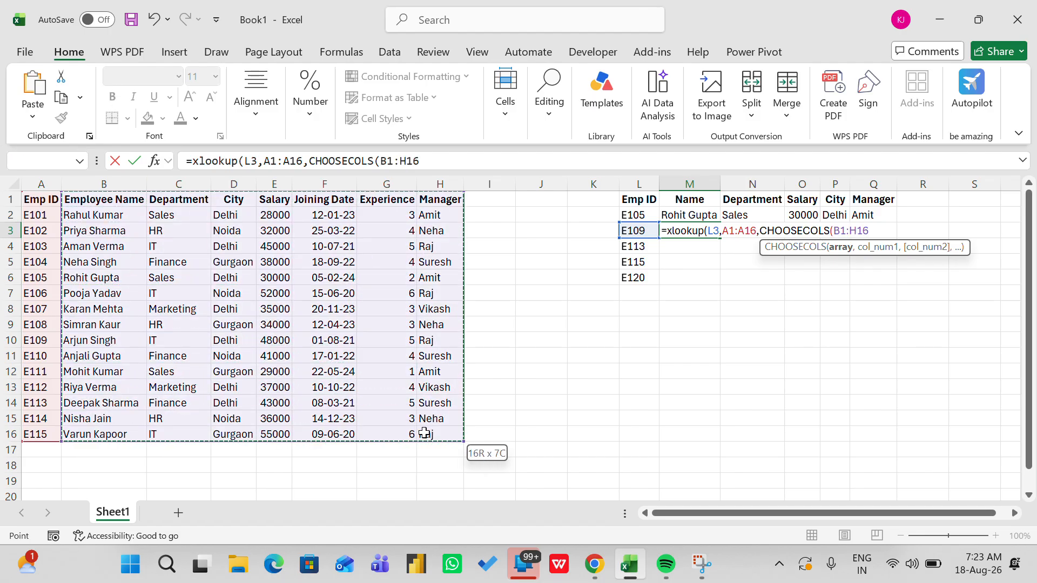
{"action": "type", "text": ","}
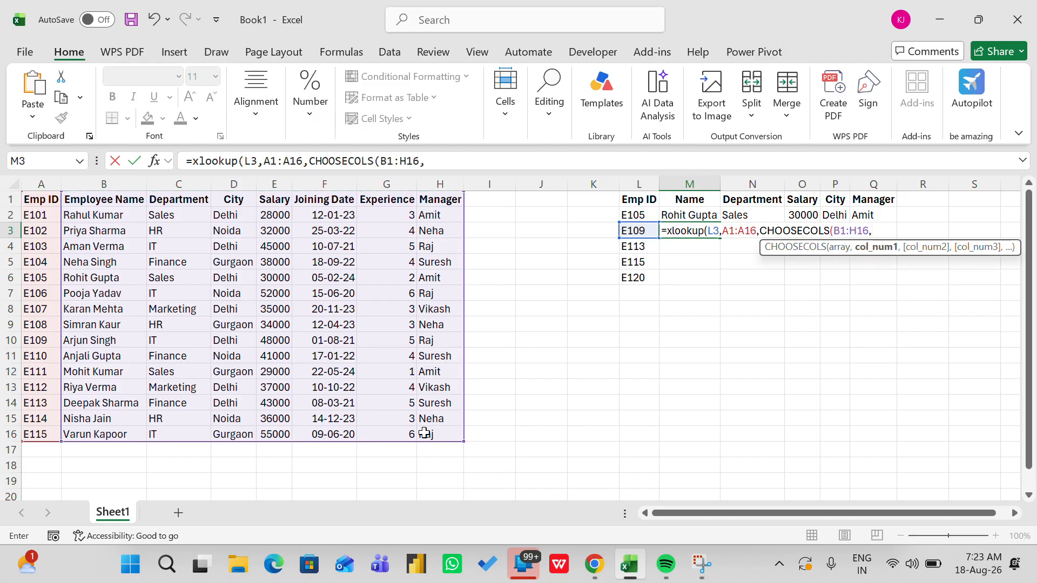
{"action": "type", "text": "1,"}
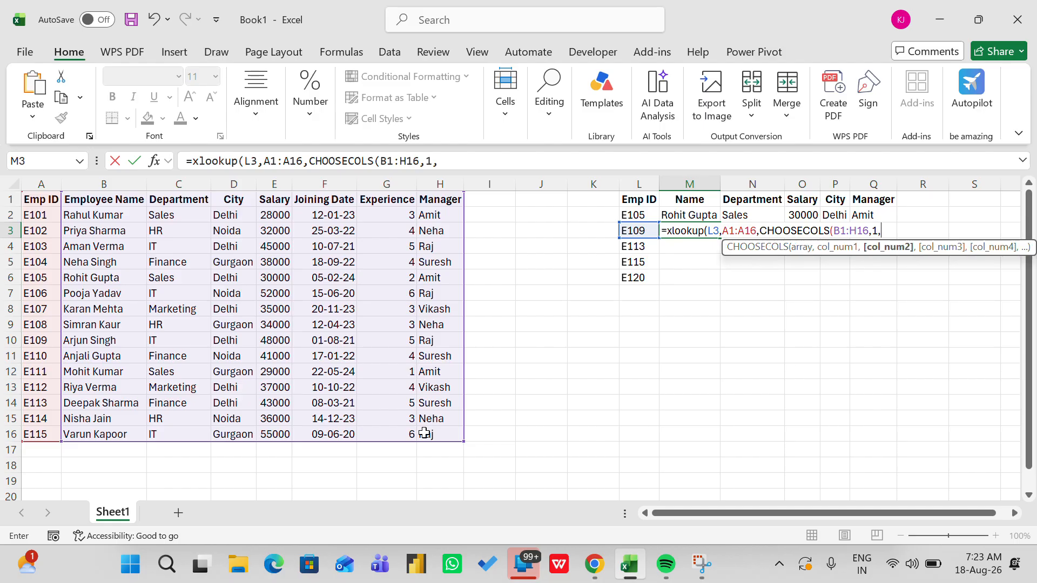
{"action": "type", "text": "2,"}
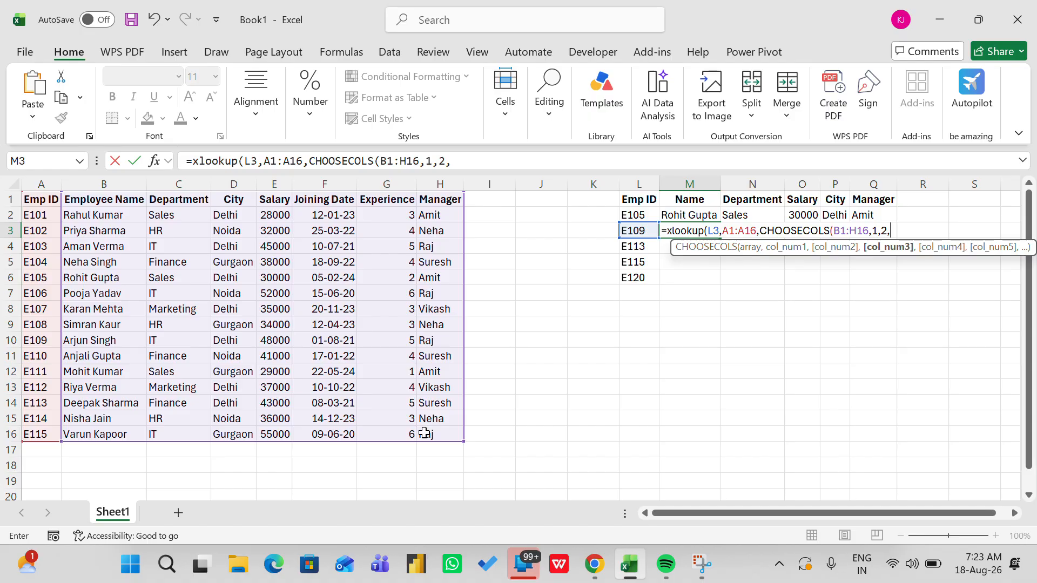
{"action": "type", "text": "4,"}
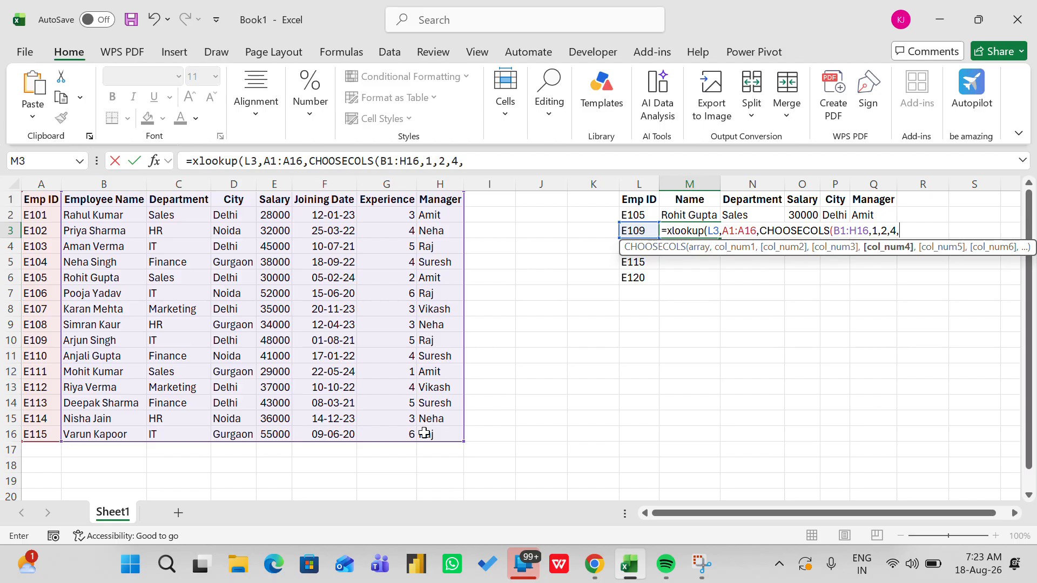
{"action": "type", "text": "3,"}
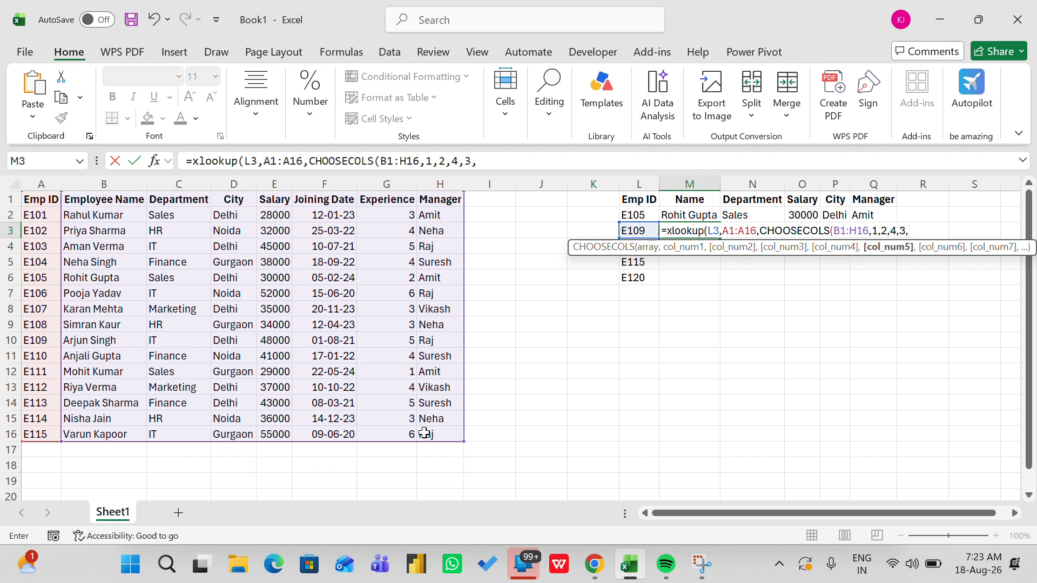
{"action": "type", "text": "7))"}
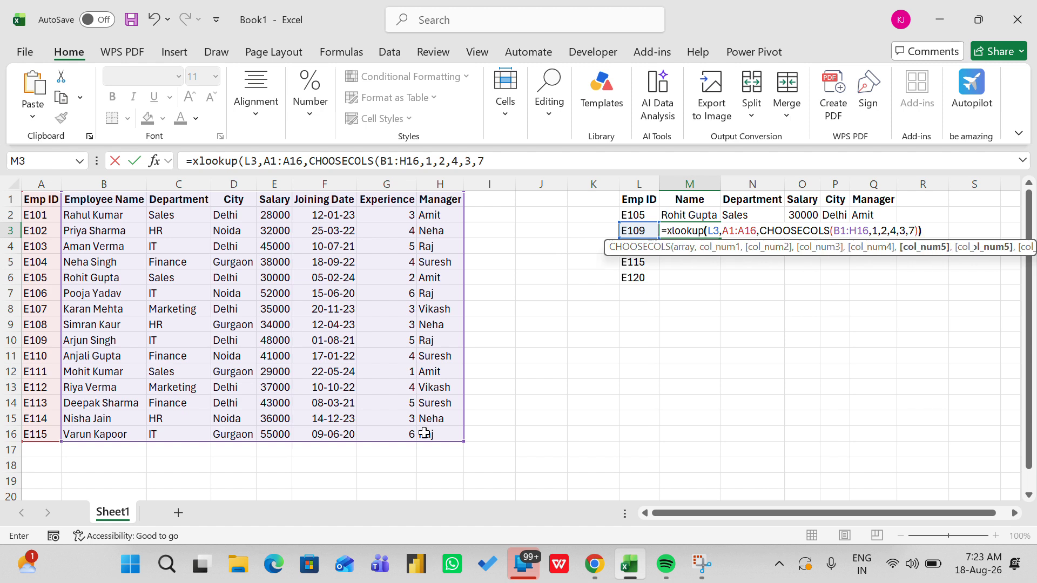
{"action": "key", "text": "Return"}
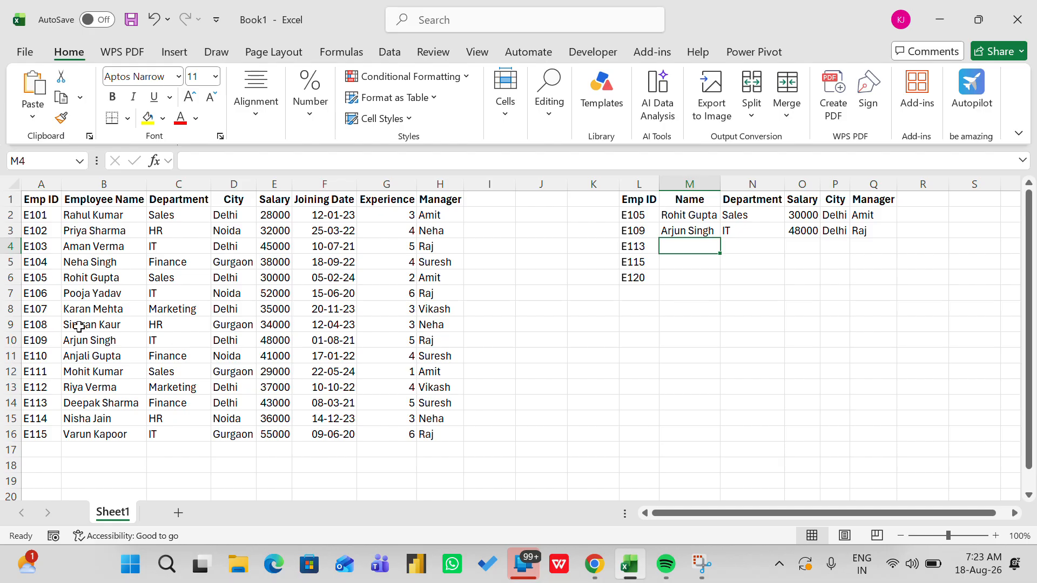
{"action": "left_click", "coordinate": [12, 340]}
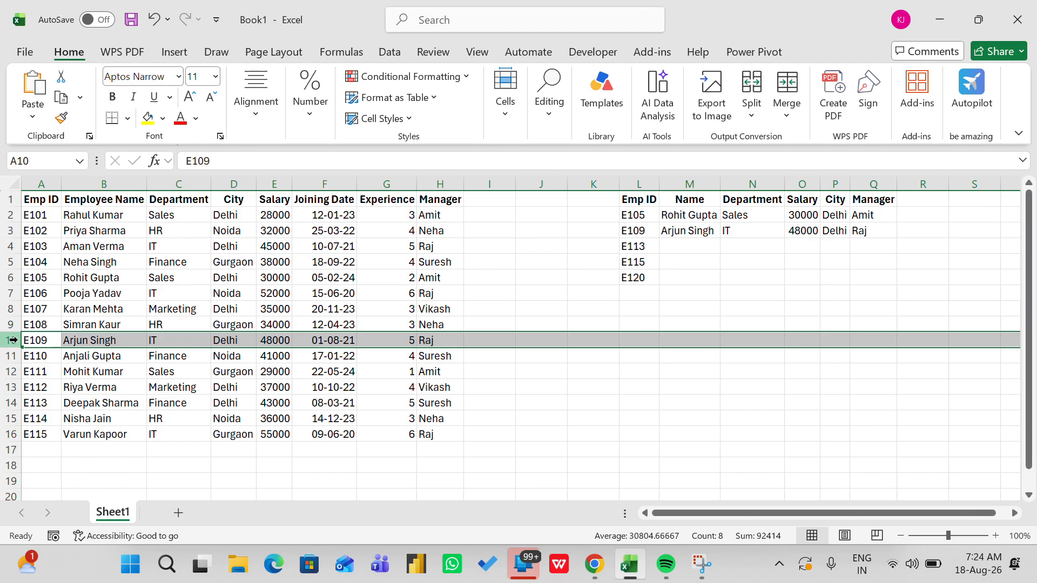
{"action": "left_click", "coordinate": [676, 433]}
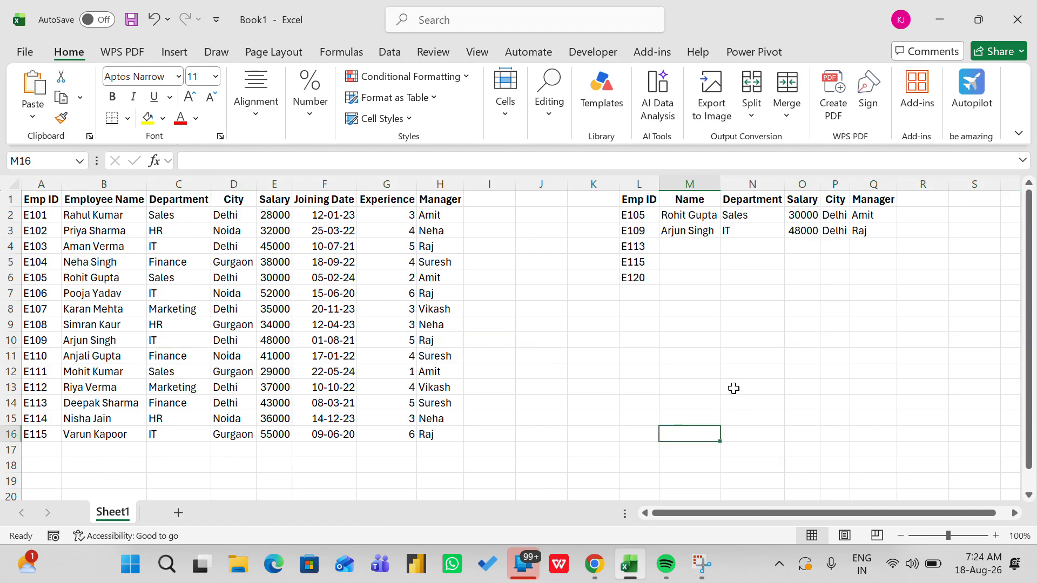
{"action": "left_click_drag", "start_coordinate": [680, 248], "coordinate": [884, 260]}
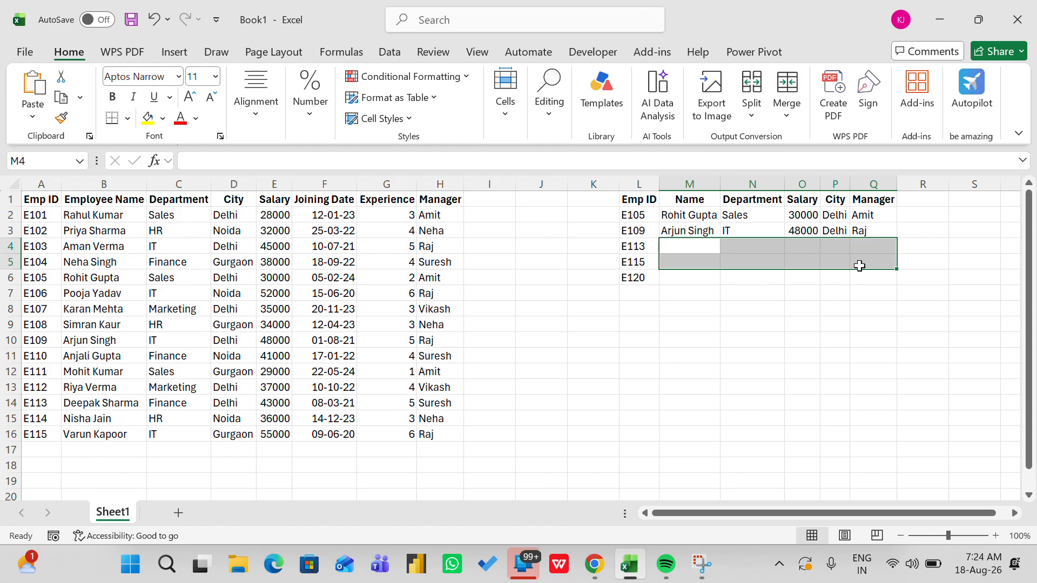
Enter an XLOOKUP formula in Name cell M6 that finds L6 in A1:A16 and returns the match from B1:B16
{"action": "left_click", "coordinate": [686, 277]}
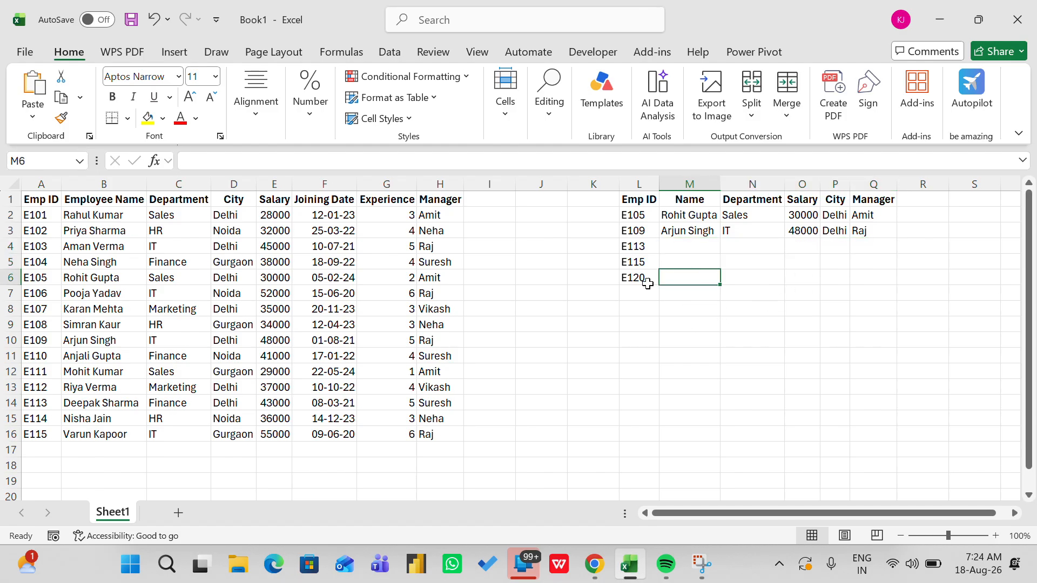
{"action": "type", "text": "="}
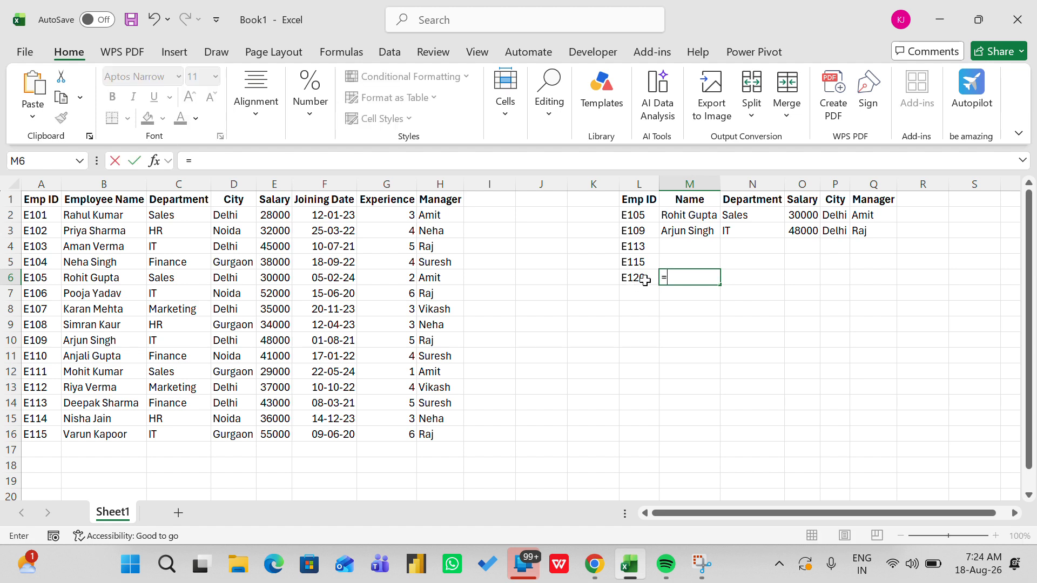
{"action": "type", "text": "xloo"}
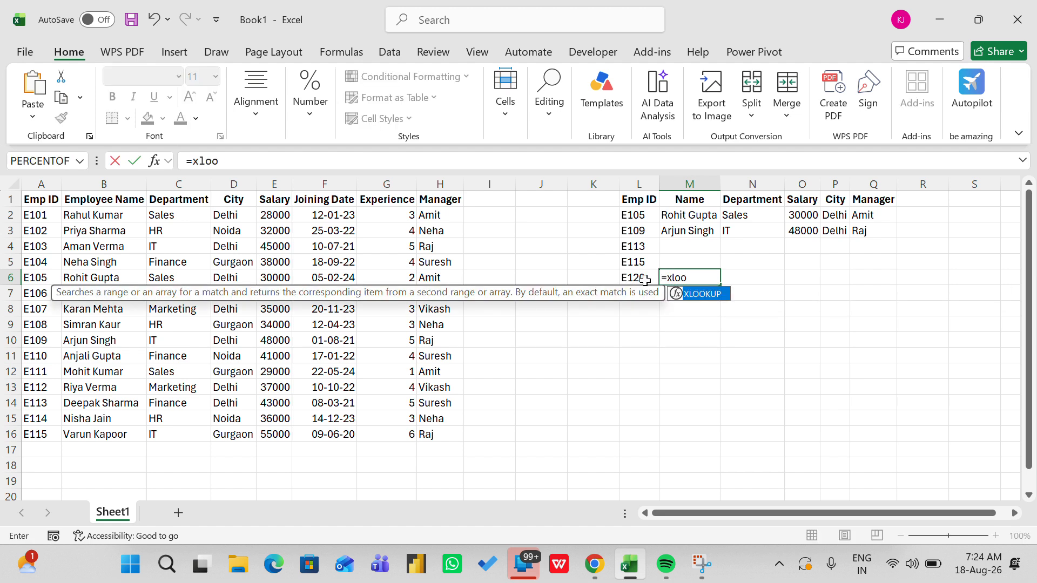
{"action": "type", "text": "kup("}
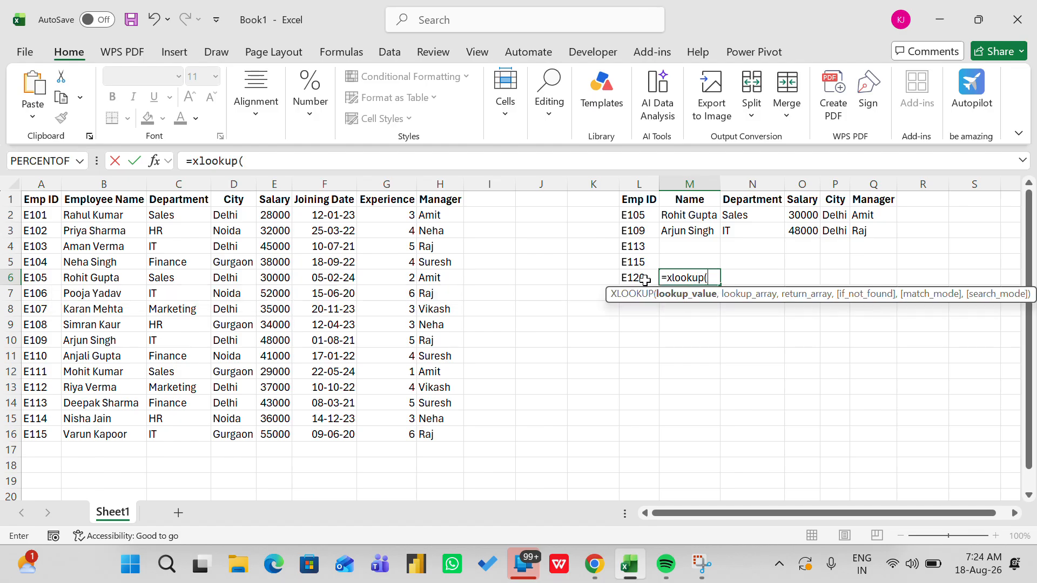
{"action": "left_click", "coordinate": [634, 279]}
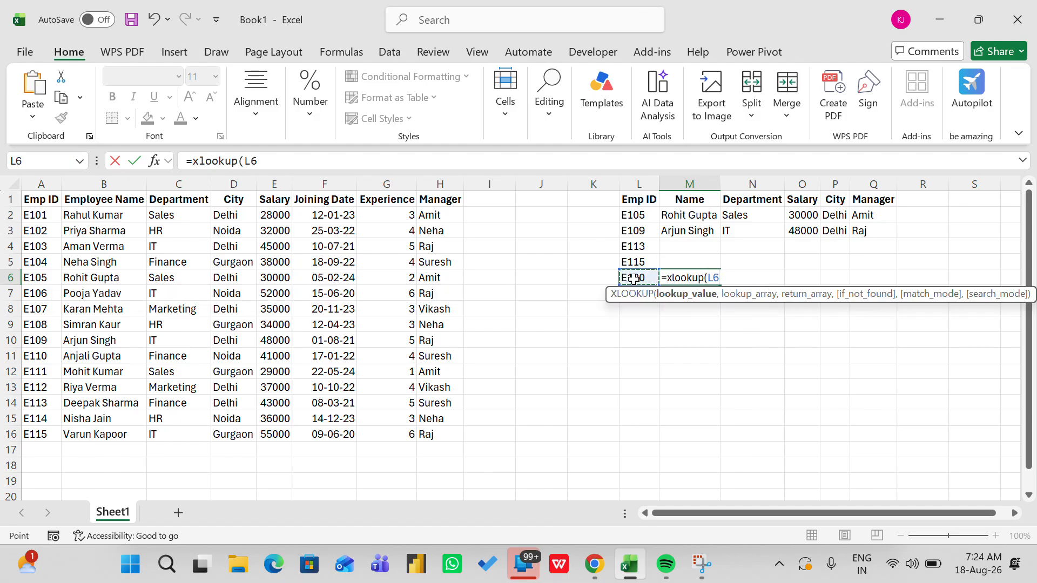
{"action": "type", "text": ","}
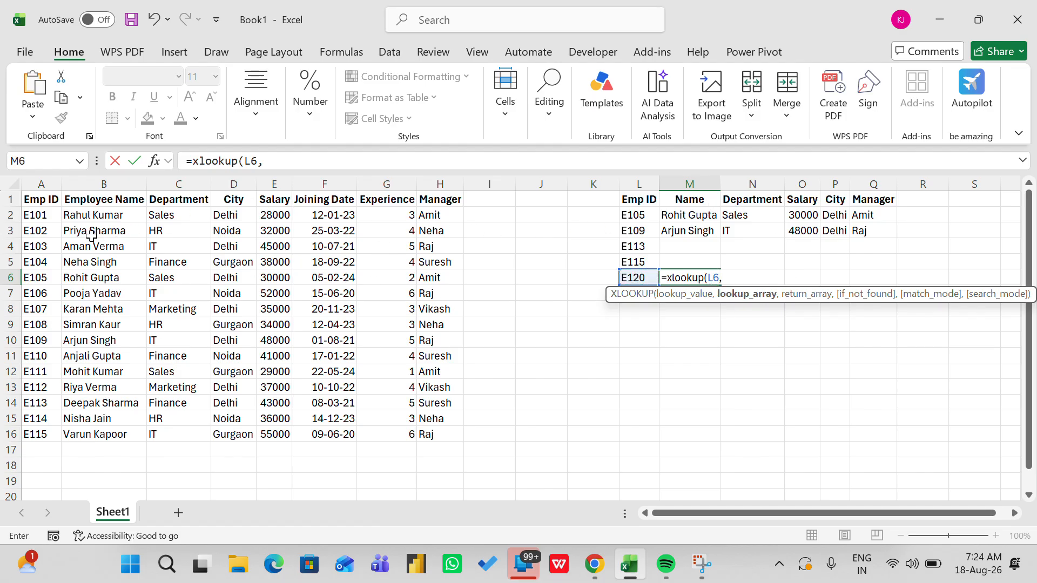
{"action": "left_click_drag", "start_coordinate": [36, 200], "coordinate": [16, 436]}
{"action": "type", "text": ","}
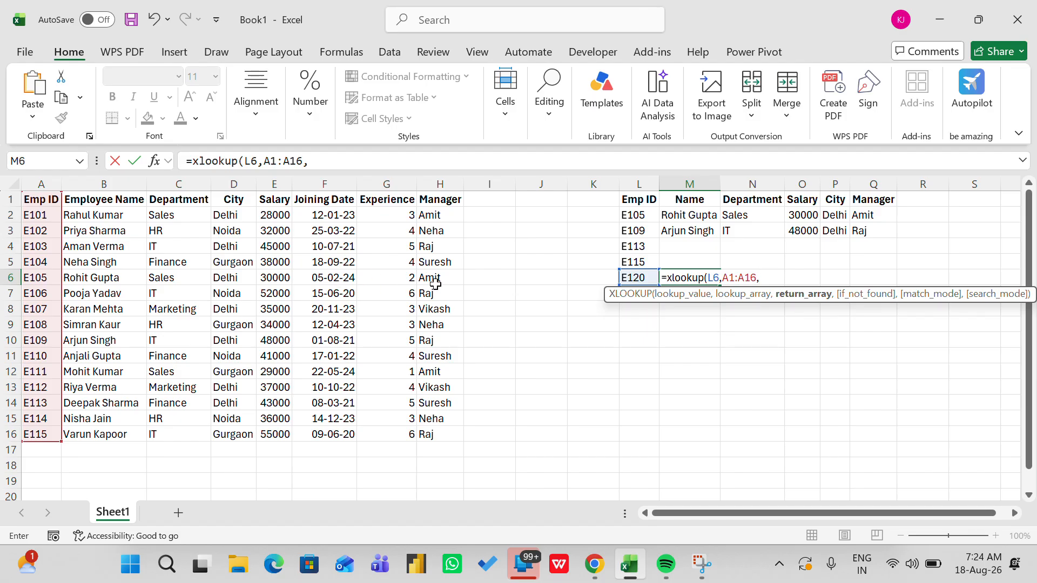
{"action": "left_click_drag", "start_coordinate": [85, 197], "coordinate": [83, 436]}
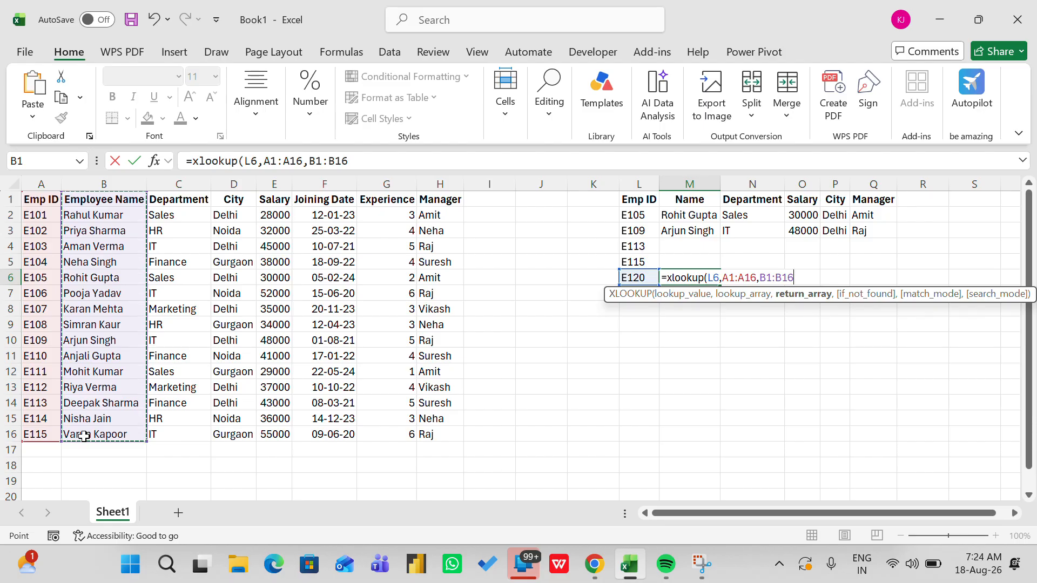
{"action": "type", "text": ")"}
{"action": "key", "text": "Return"}
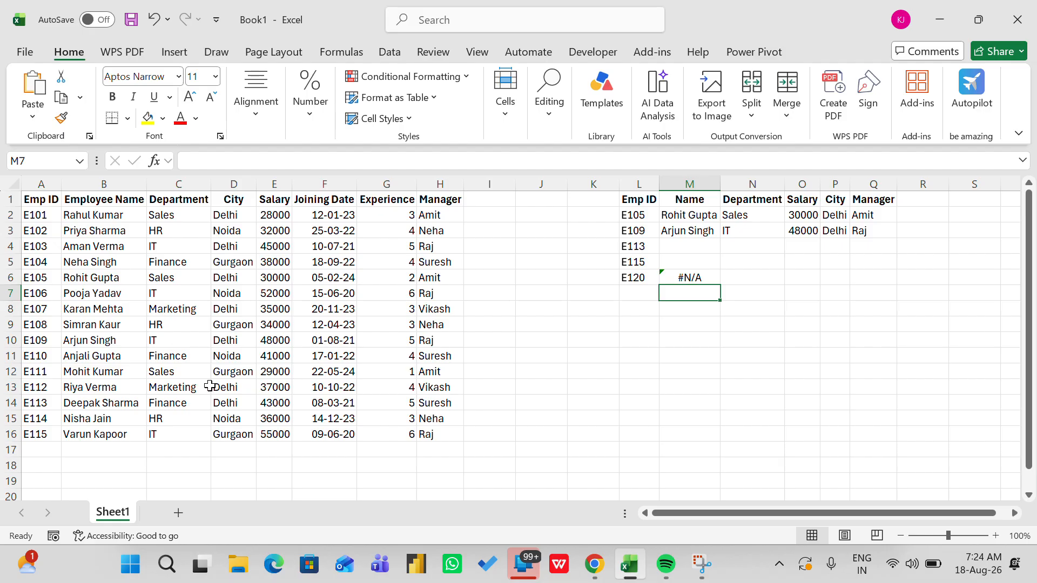
{"action": "left_click", "coordinate": [652, 277]}
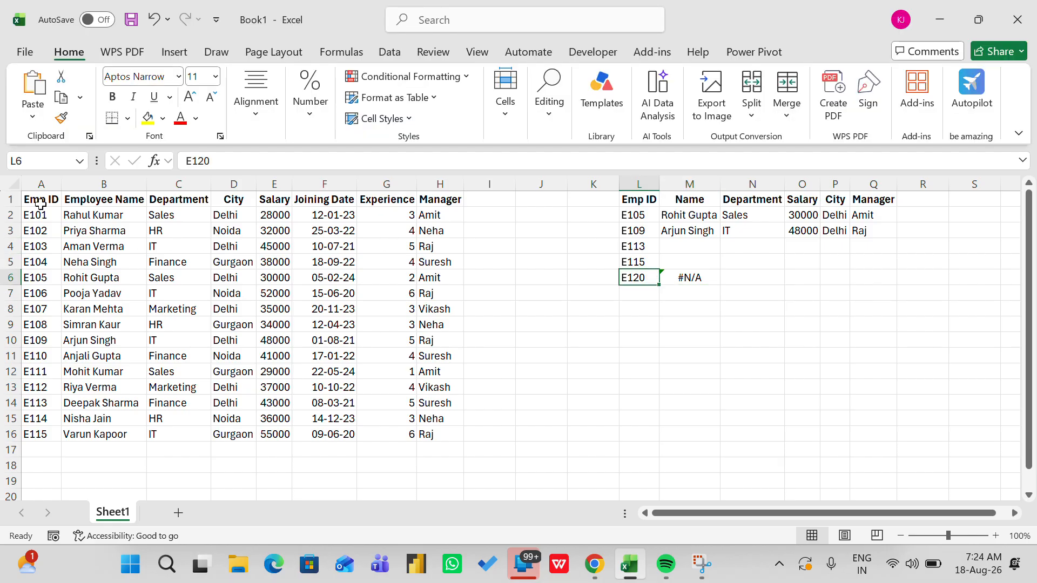
{"action": "left_click_drag", "start_coordinate": [41, 203], "coordinate": [24, 434]}
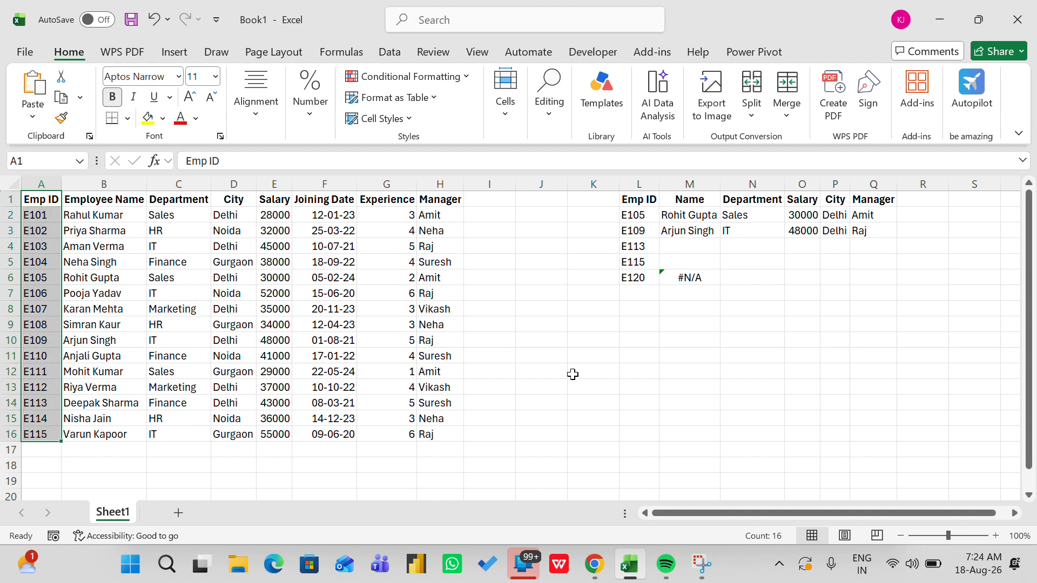
Add "data is not found" as the if_not_found argument of the XLOOKUP formula in M6
{"action": "left_click", "coordinate": [687, 282]}
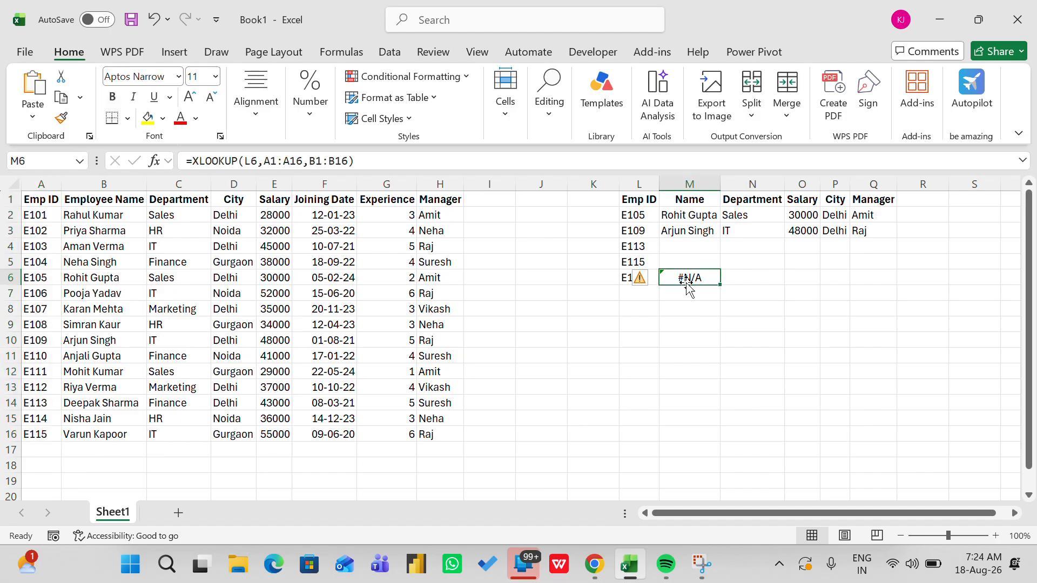
{"action": "double_click", "coordinate": [687, 282]}
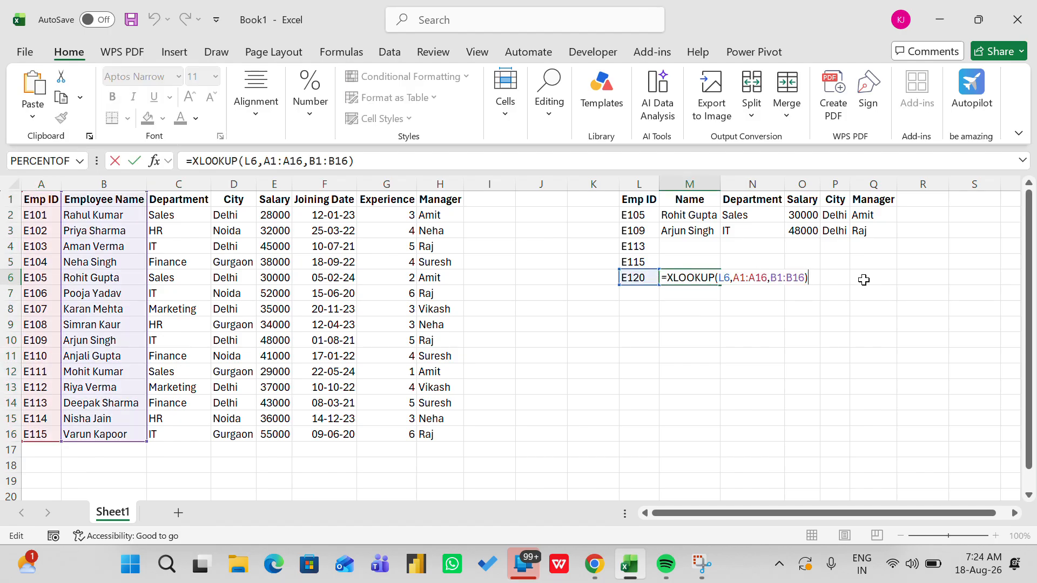
{"action": "key", "text": "BackSpace"}
{"action": "type", "text": ","}
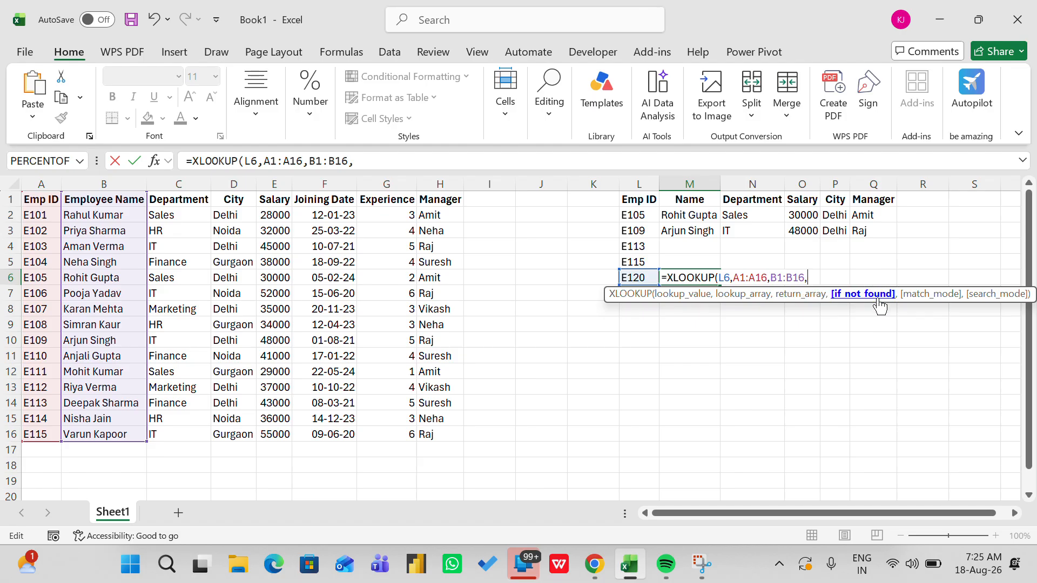
{"action": "type", "text": "\"data is not f"}
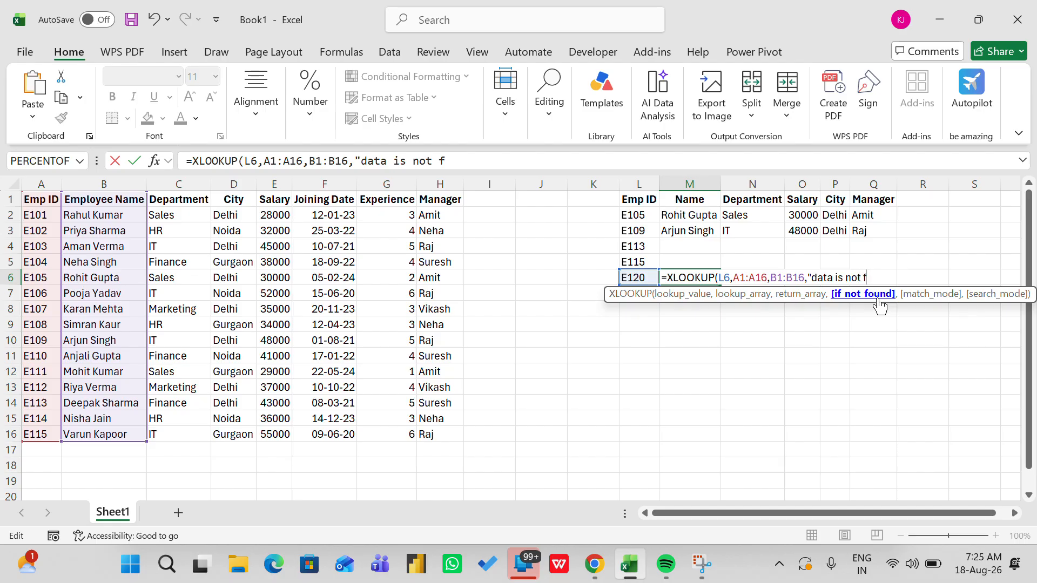
{"action": "type", "text": "ound"}
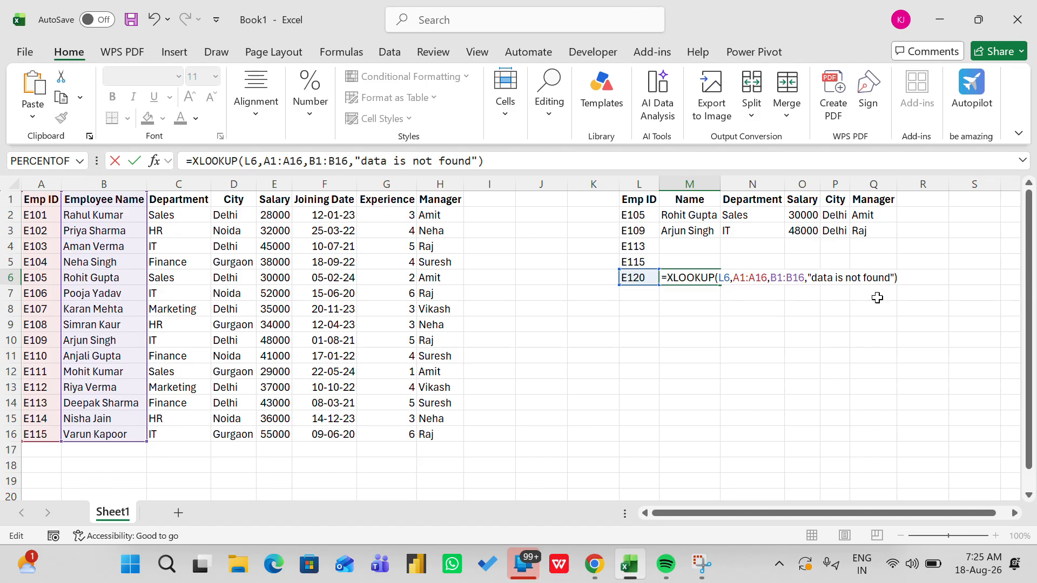
{"action": "key", "text": "Return"}
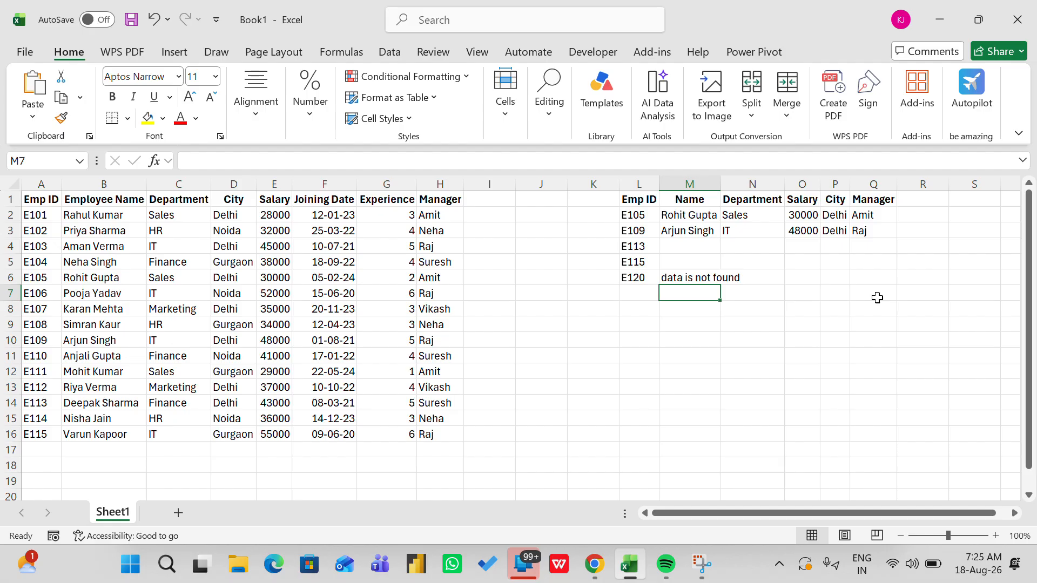
Test the M6 lookup by changing the Emp ID in L6 to E114, and undo the change
{"action": "left_click", "coordinate": [647, 276]}
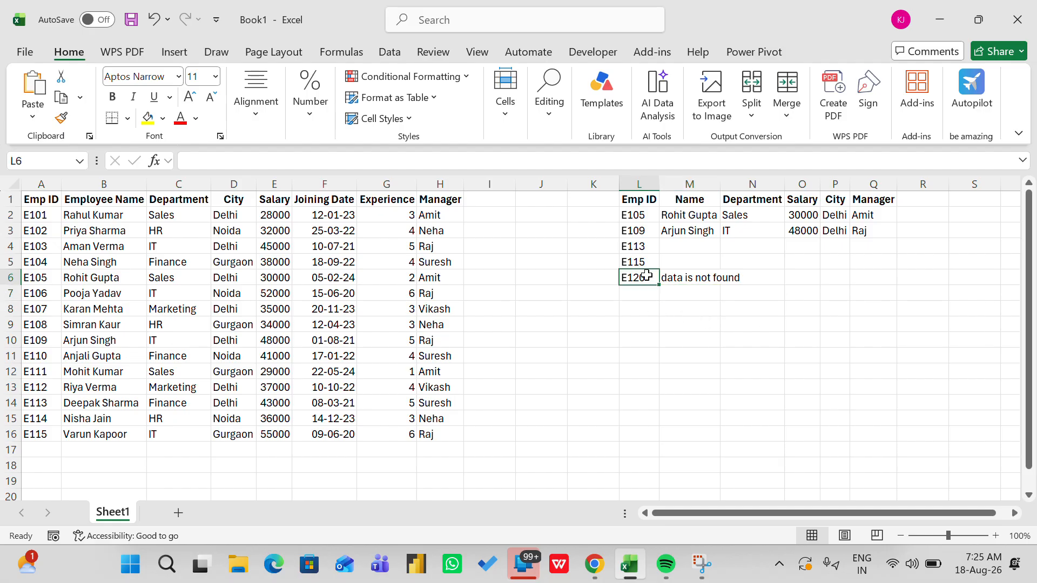
{"action": "double_click", "coordinate": [646, 276]}
{"action": "key", "text": "BackSpace"}
{"action": "key", "text": "BackSpace"}
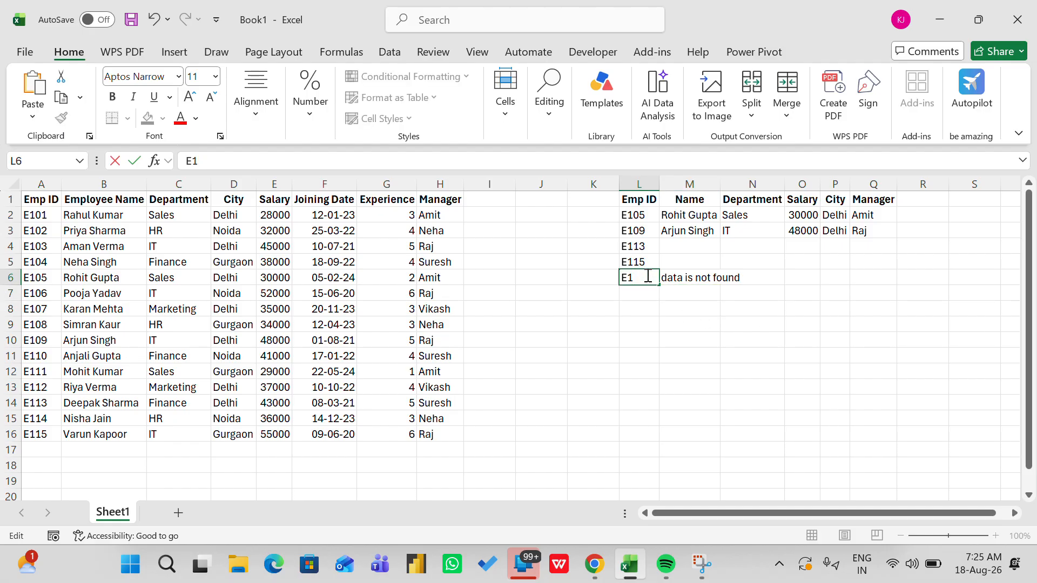
{"action": "type", "text": "14"}
{"action": "key", "text": "Return"}
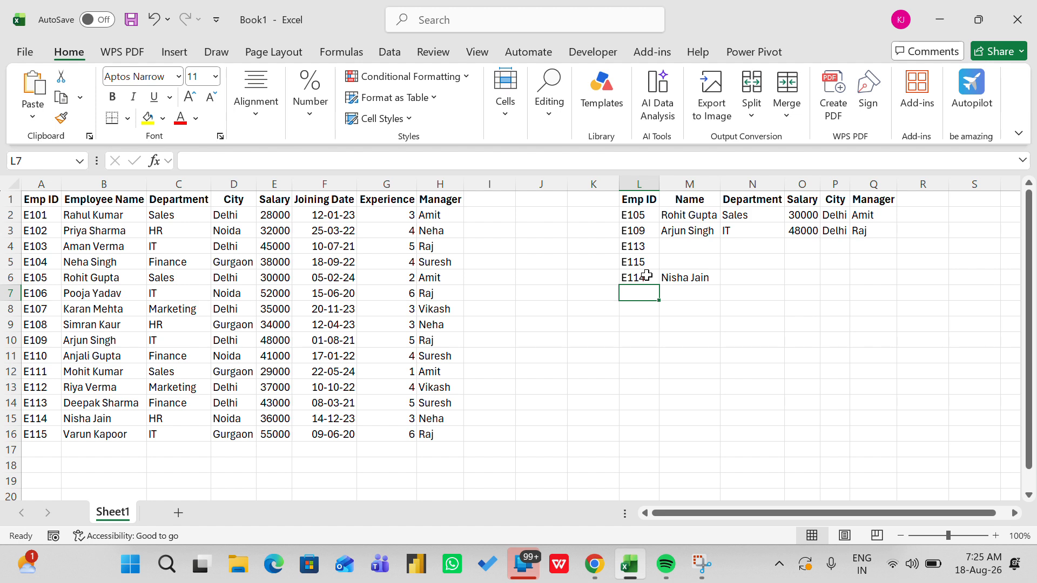
{"action": "left_click", "coordinate": [646, 277]}
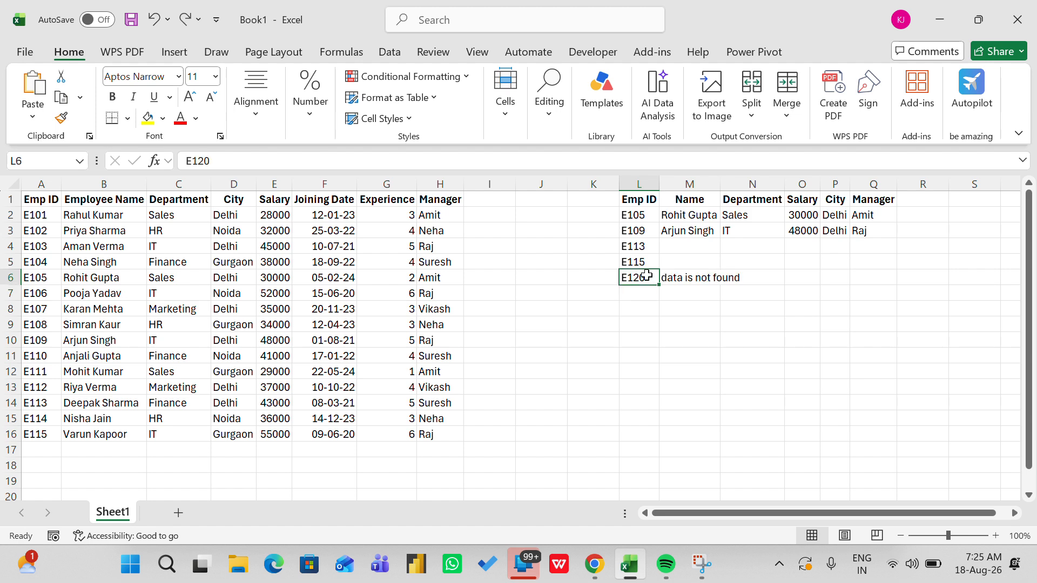